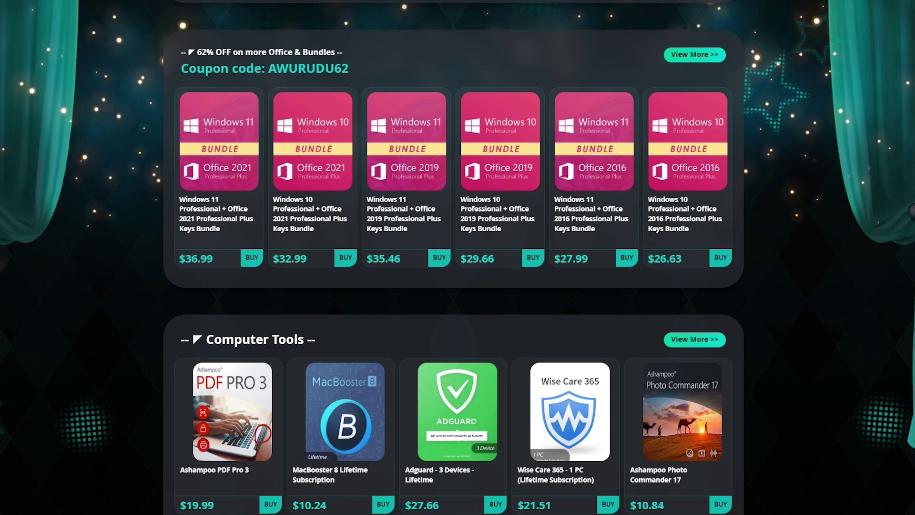
# Add one Windows 10 Professional Key for 1 PC to the cart and view the cart
pyautogui.scroll(10, 869, 379)
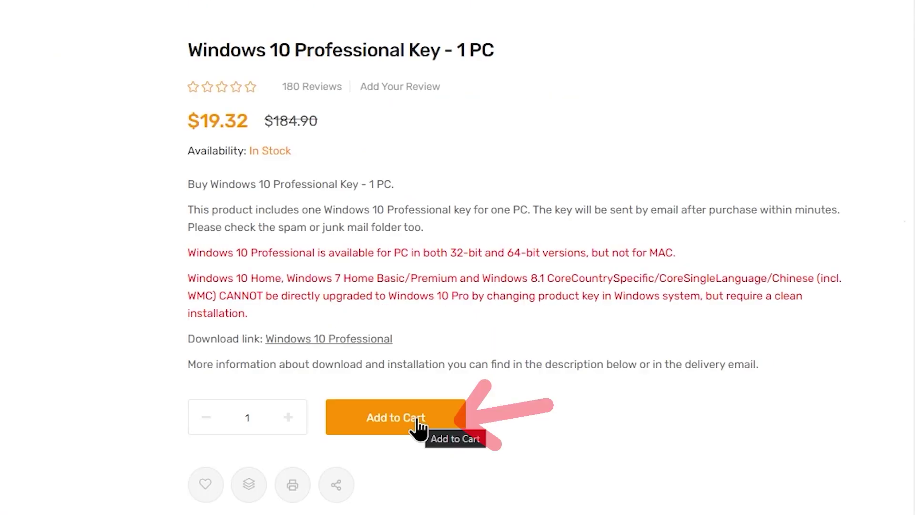
pyautogui.click(417, 430)
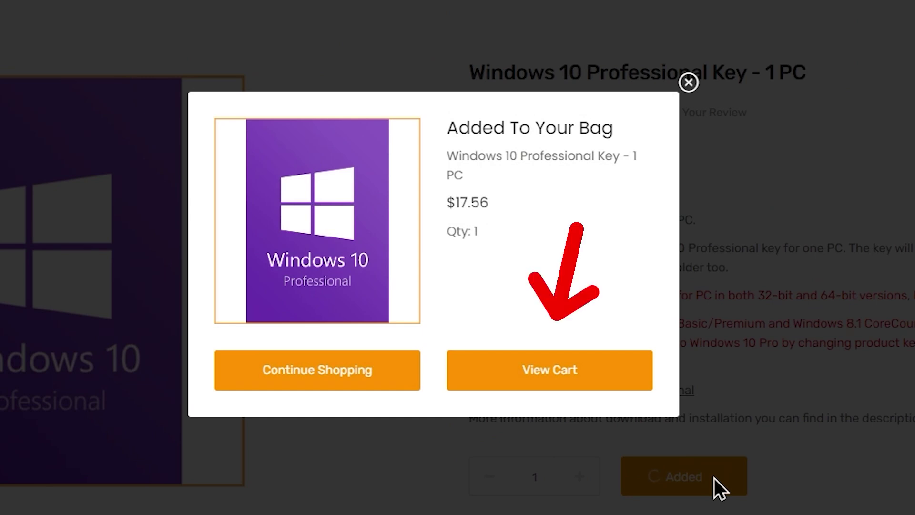
pyautogui.click(587, 378)
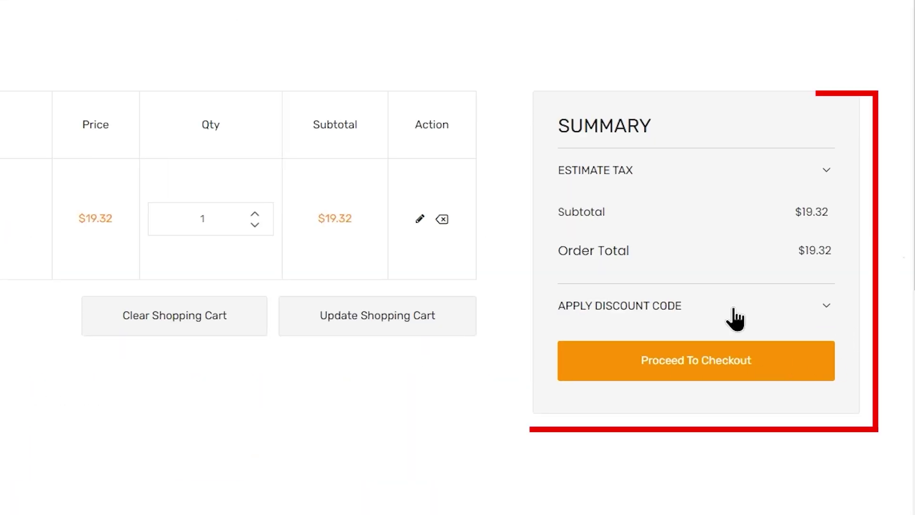
# Apply the discount code clk50 to the shopping cart
pyautogui.click(707, 304)
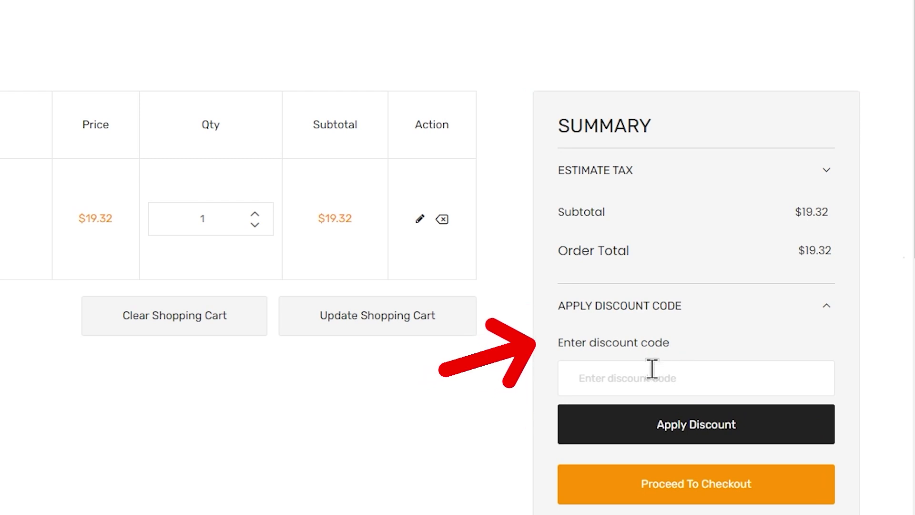
pyautogui.click(640, 381)
pyautogui.write('clk50')
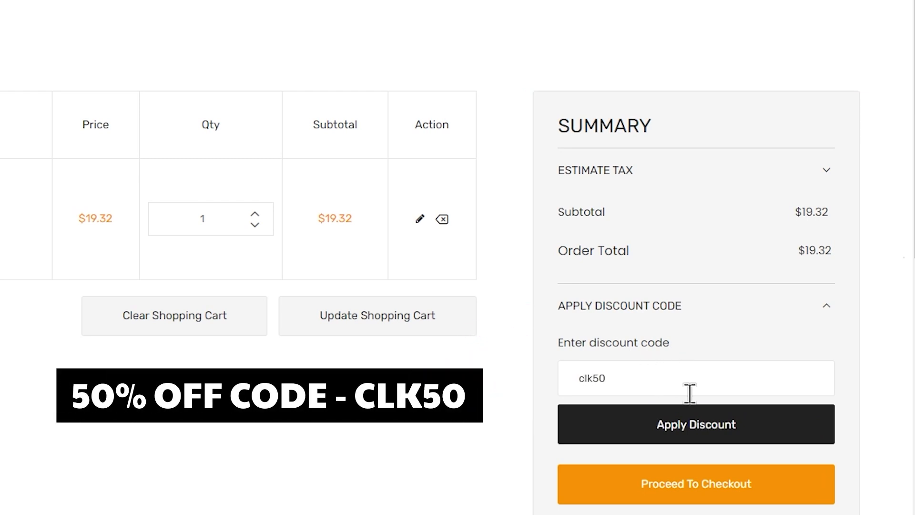
pyautogui.click(724, 432)
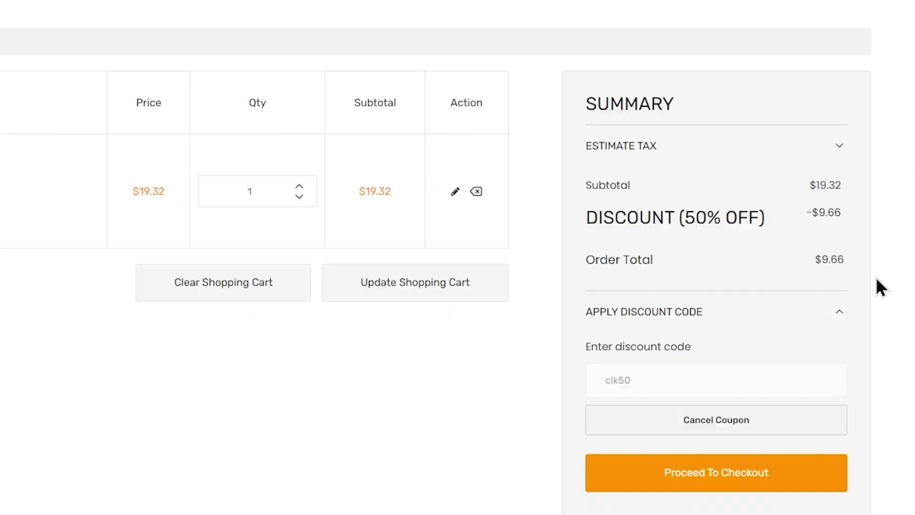
# Proceed to checkout, fill in the customer's billing name, address and phone fields, and save them
pyautogui.click(784, 413)
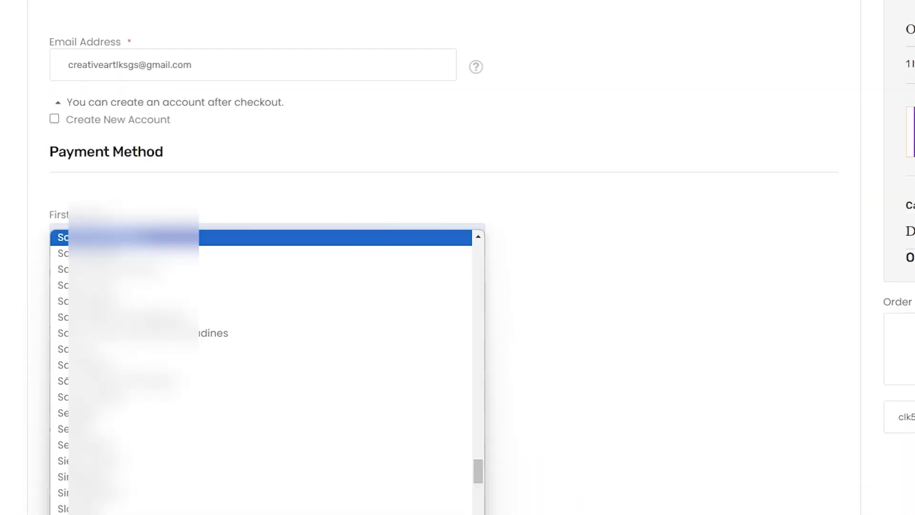
pyautogui.scroll(-6, 66, 398)
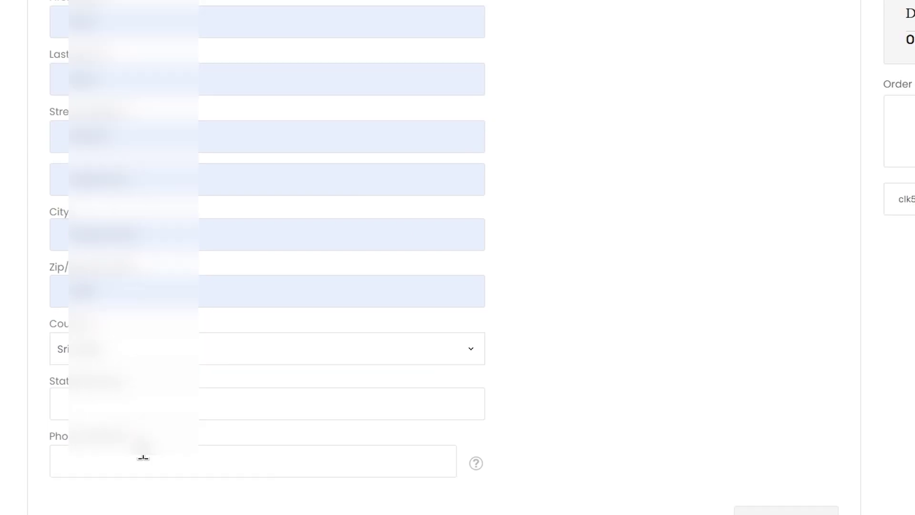
pyautogui.scroll(-3, 763, 471)
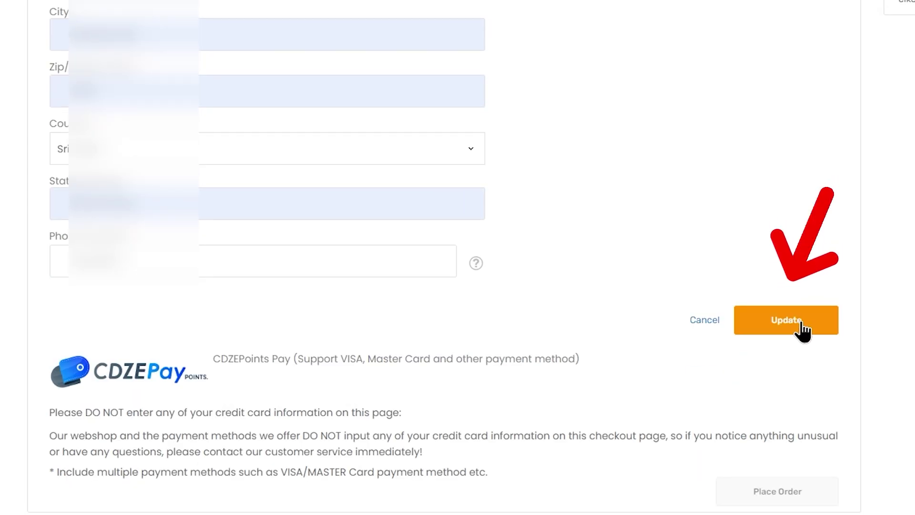
pyautogui.click(801, 322)
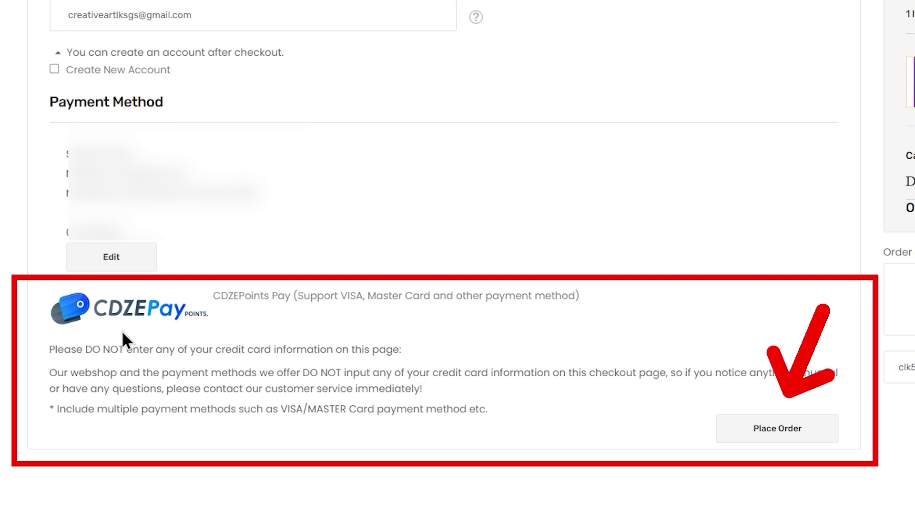
# Place the order and start the payment with the Credit Card (No need paypal Account) option
pyautogui.click(792, 429)
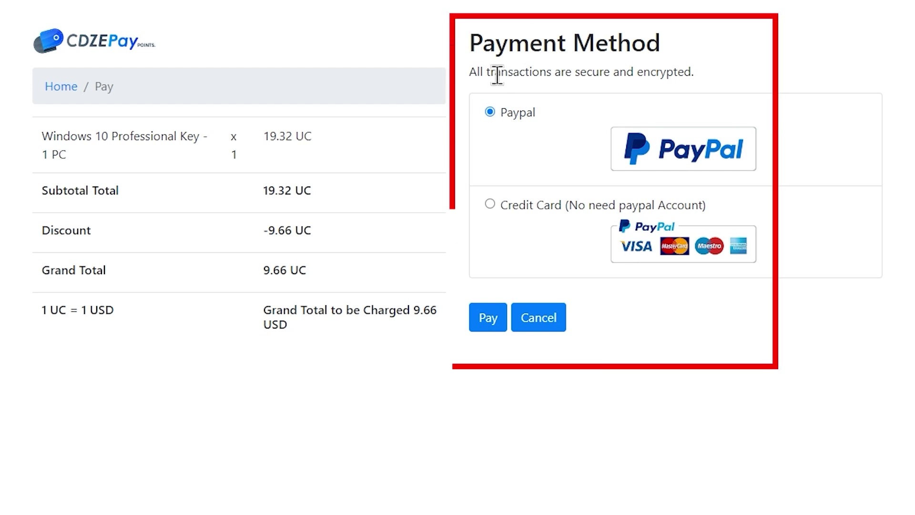
pyautogui.click(495, 205)
pyautogui.press('Up')
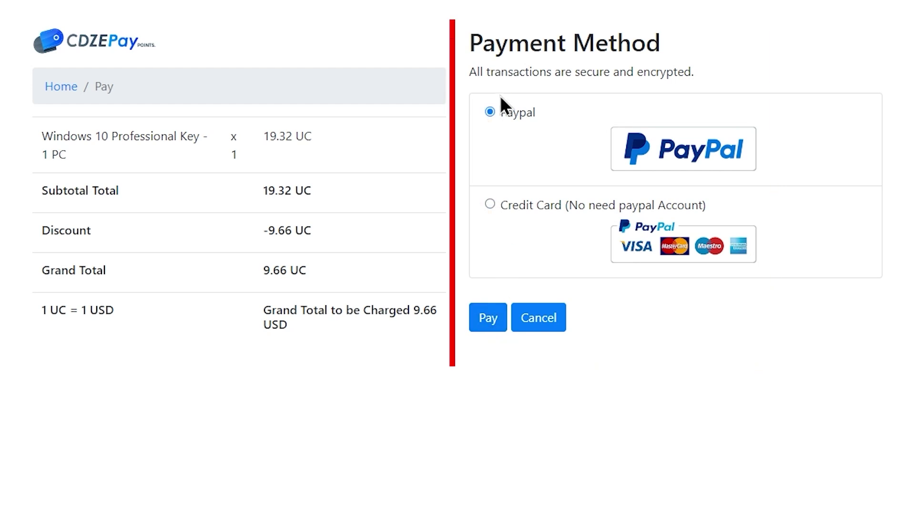
pyautogui.click(495, 204)
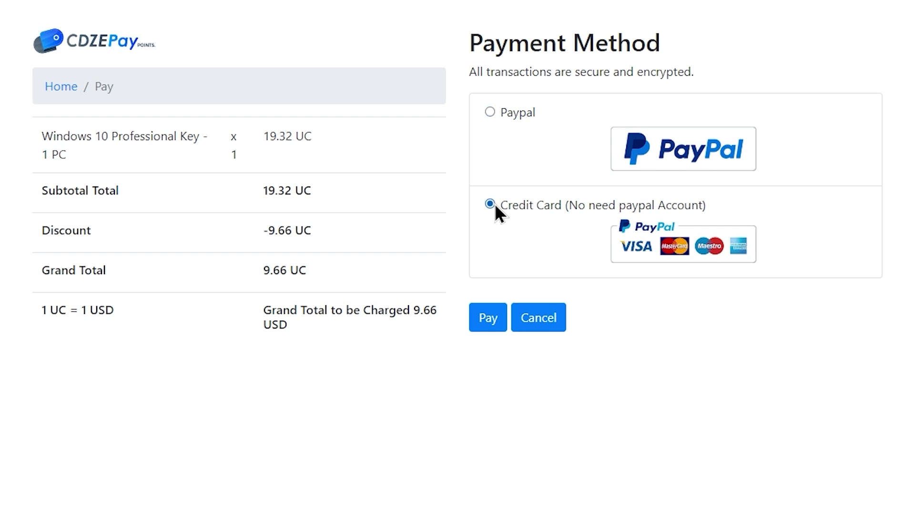
pyautogui.click(488, 318)
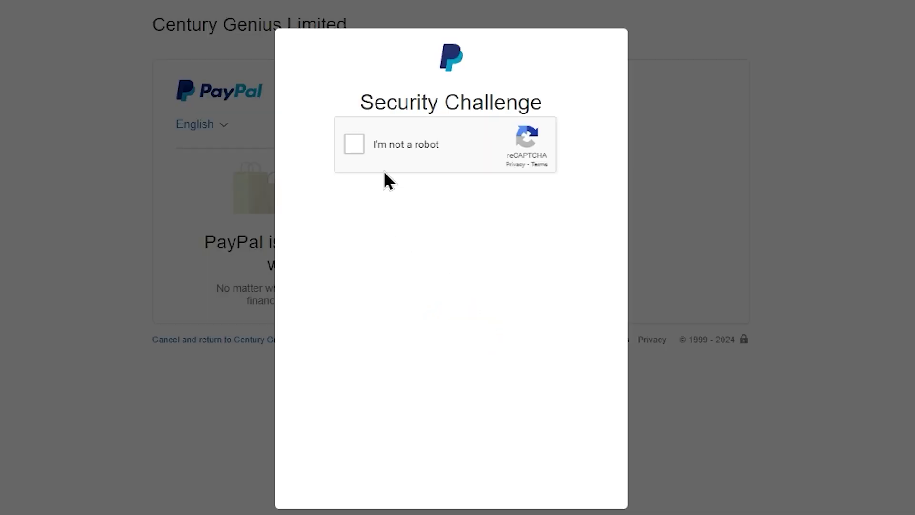
# Complete PayPal's "I'm not a robot" security challenge
pyautogui.click(357, 150)
pyautogui.click(419, 236)
pyautogui.click(477, 291)
pyautogui.click(533, 291)
pyautogui.click(477, 235)
pyautogui.click(444, 286)
pyautogui.click(507, 460)
pyautogui.click(259, 340)
pyautogui.click(262, 375)
pyautogui.scroll(-2, 292, 496)
pyautogui.click(281, 470)
pyautogui.press('Tab')
pyautogui.scroll(-6, 278, 469)
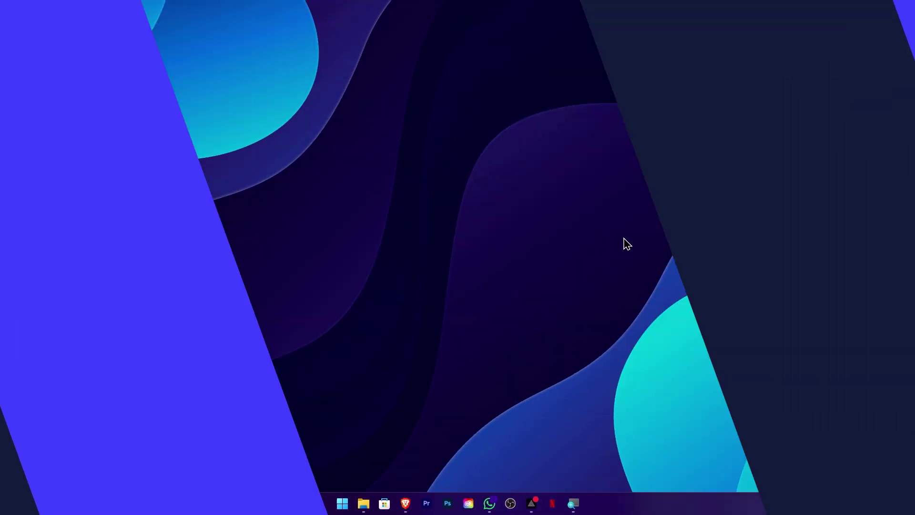
# Find Windows PowerShell by searching for "power", run it as administrator and allow it to make changes
pyautogui.press('super')
pyautogui.write('power')
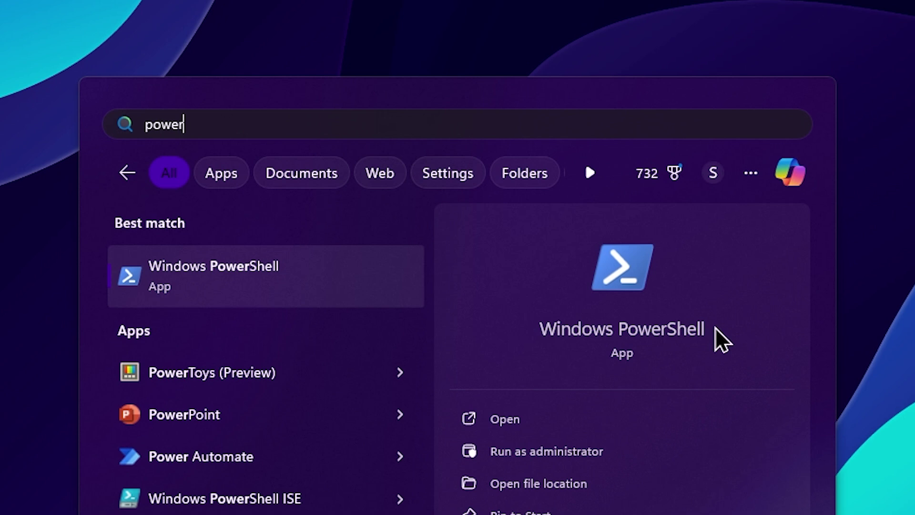
pyautogui.rightClick(333, 277)
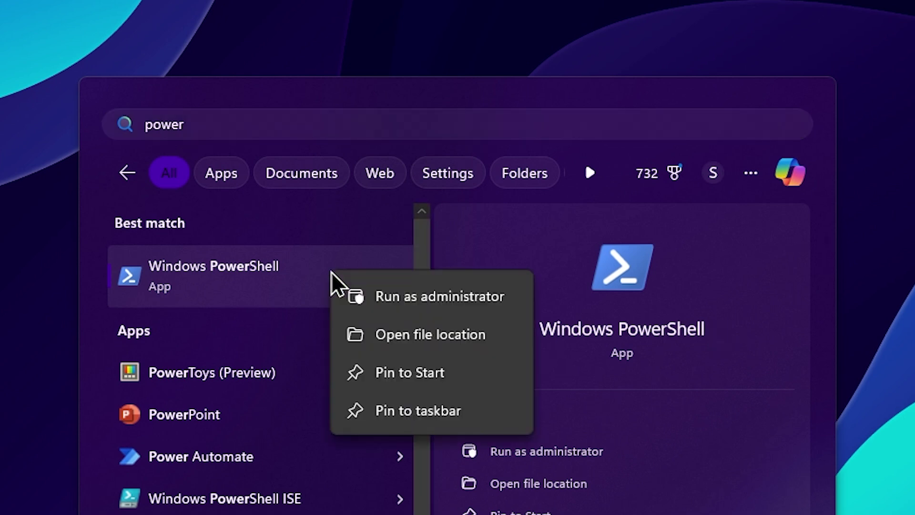
pyautogui.click(479, 304)
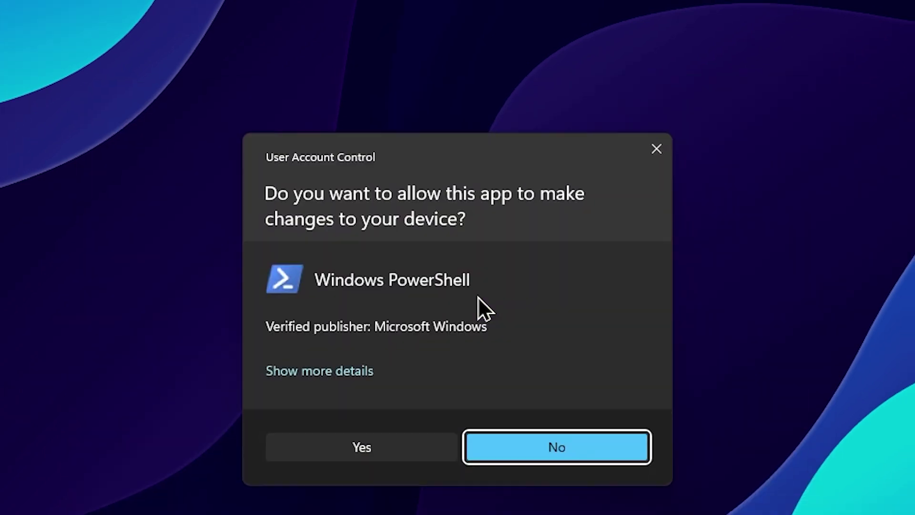
pyautogui.click(416, 358)
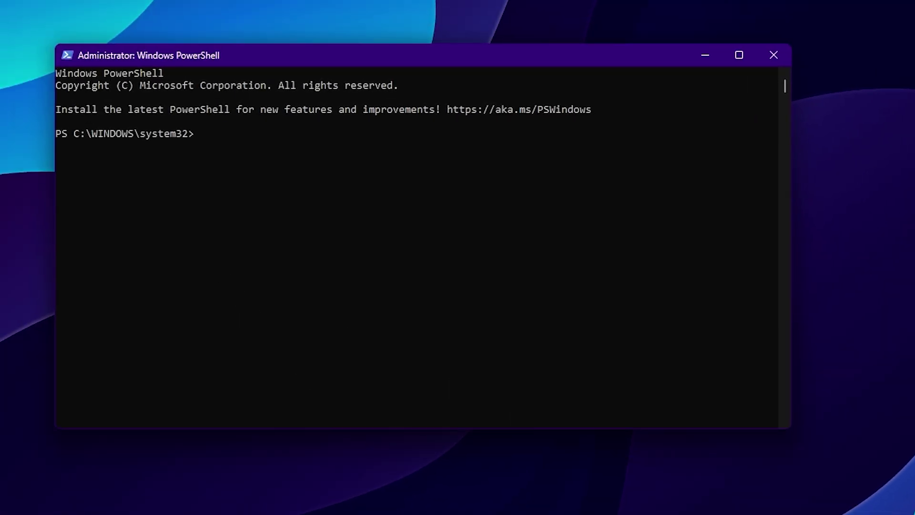
# Copy Get-WinSystemLocale from the web guide, run it in PowerShell, and highlight the display name in its output
pyautogui.hotkey('alt', 'Tab')
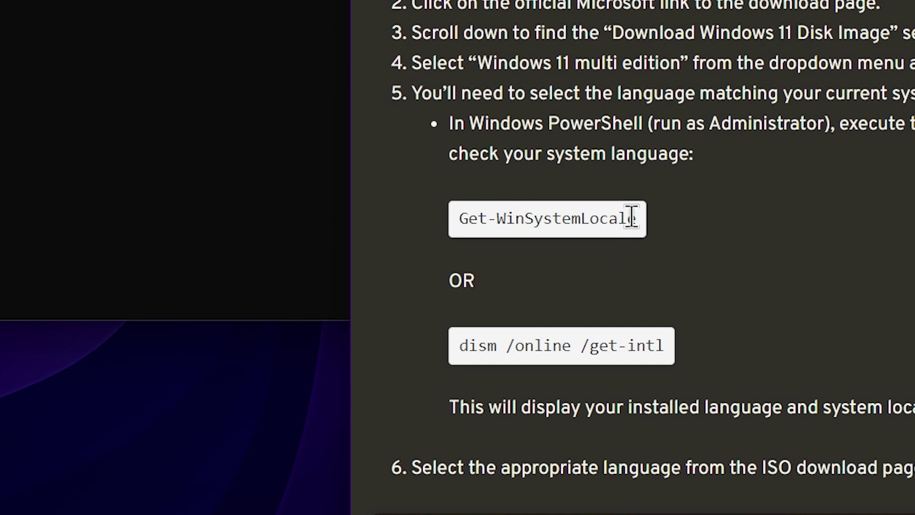
pyautogui.moveTo(637, 219); pyautogui.dragTo(420, 227)
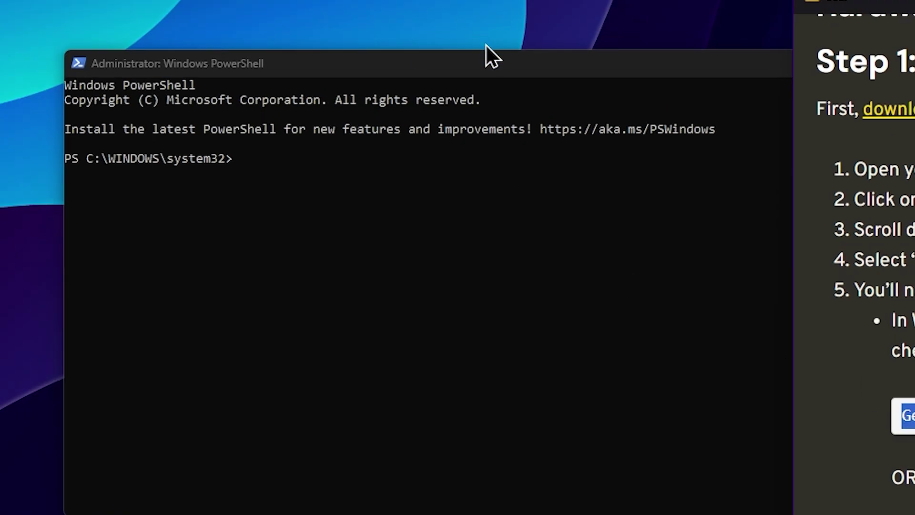
pyautogui.click(493, 67)
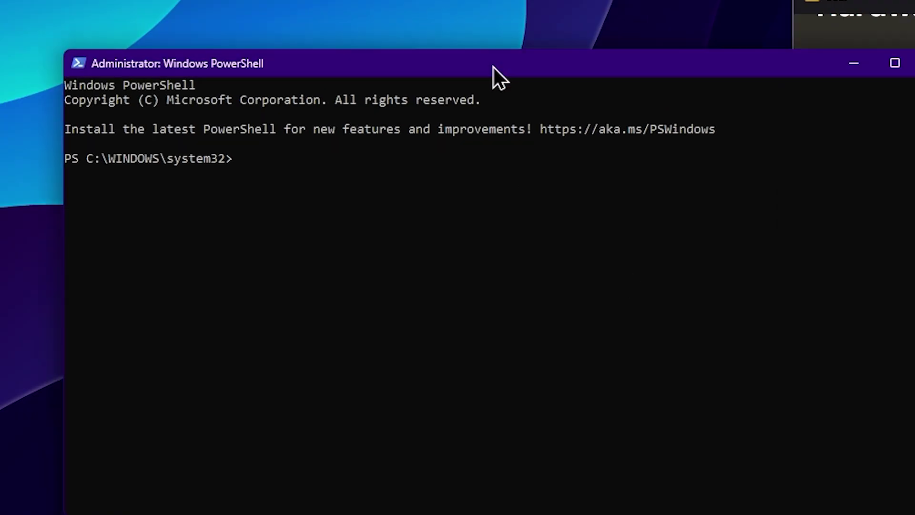
pyautogui.rightClick(281, 163)
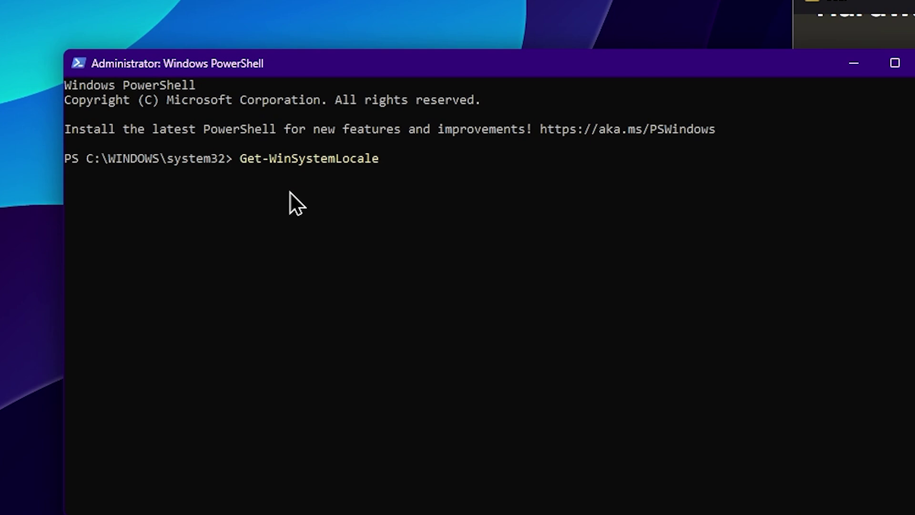
pyautogui.press('Return')
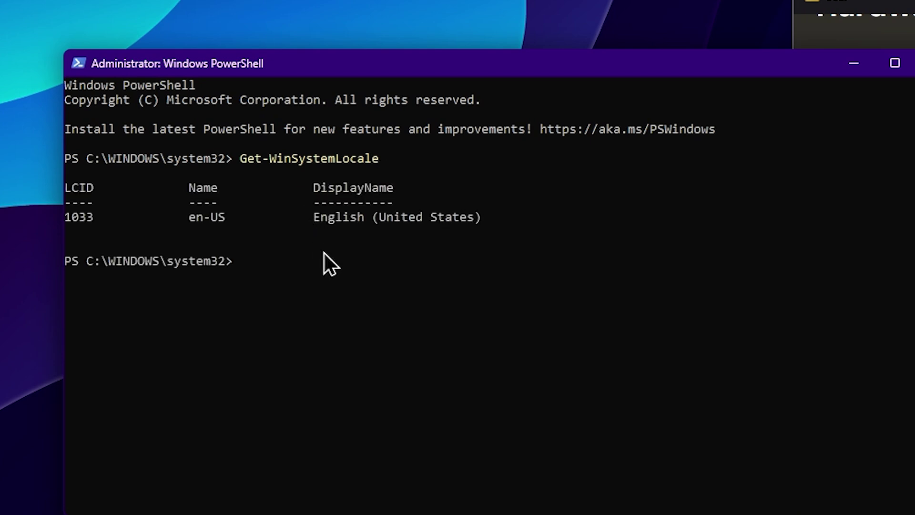
pyautogui.moveTo(315, 220); pyautogui.dragTo(479, 224)
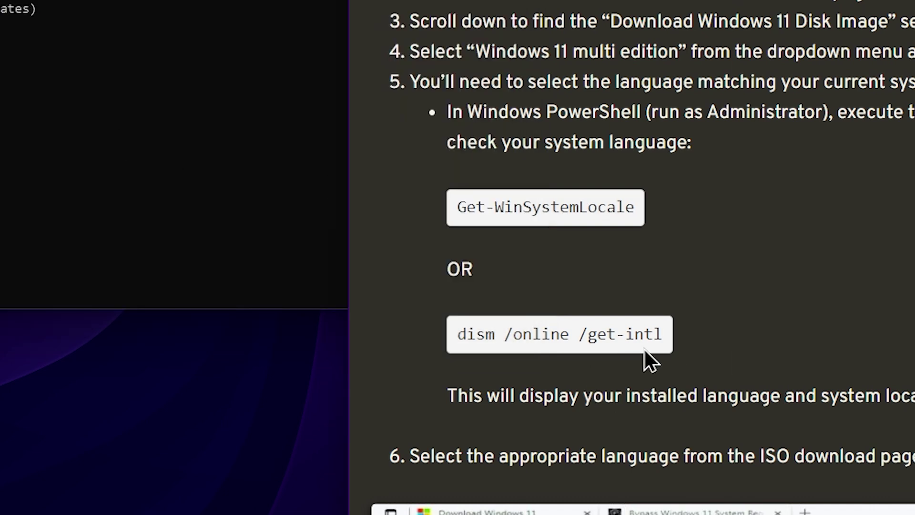
# Copy the command dism /online /get-intl from the web guide and run it in PowerShell
pyautogui.moveTo(667, 339); pyautogui.dragTo(468, 347)
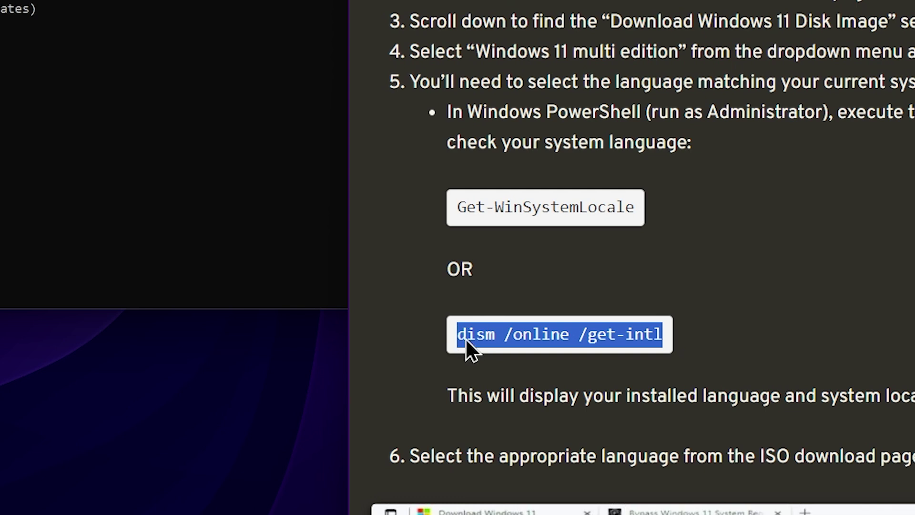
pyautogui.rightClick(524, 340)
pyautogui.click(548, 353)
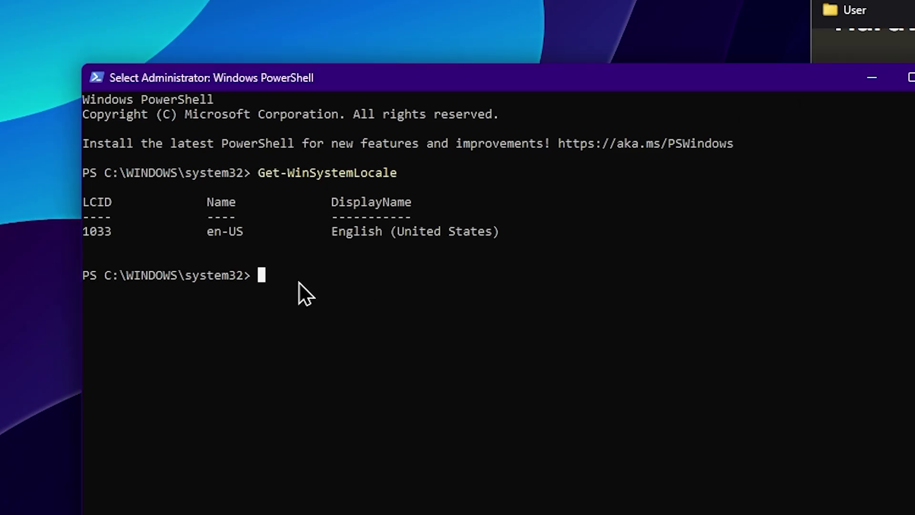
pyautogui.click(466, 92)
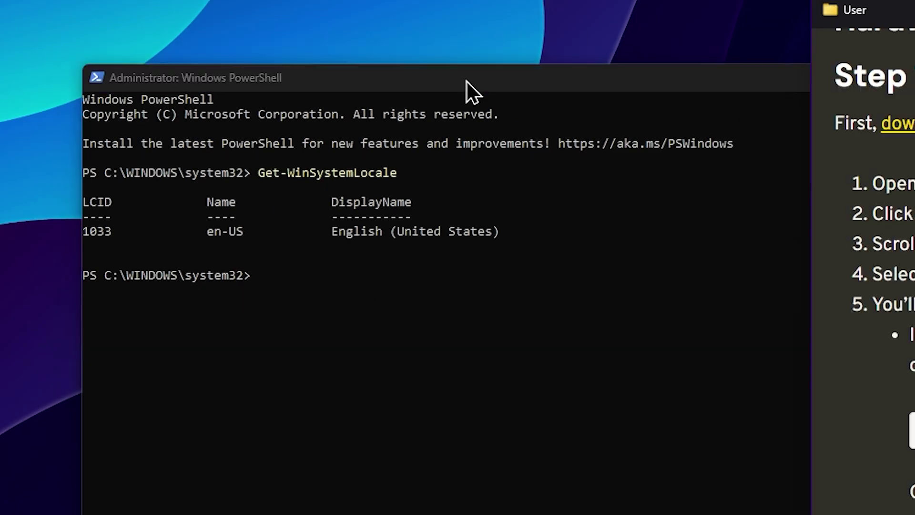
pyautogui.rightClick(282, 278)
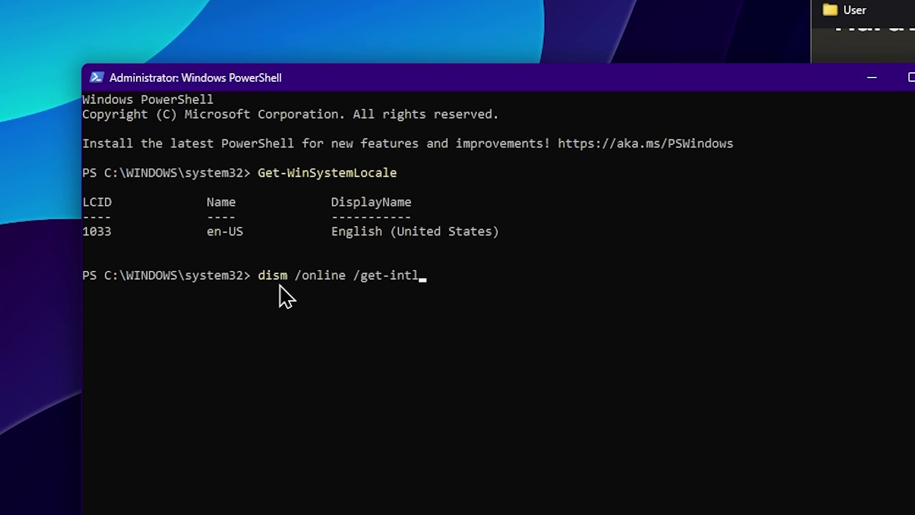
pyautogui.press('Return')
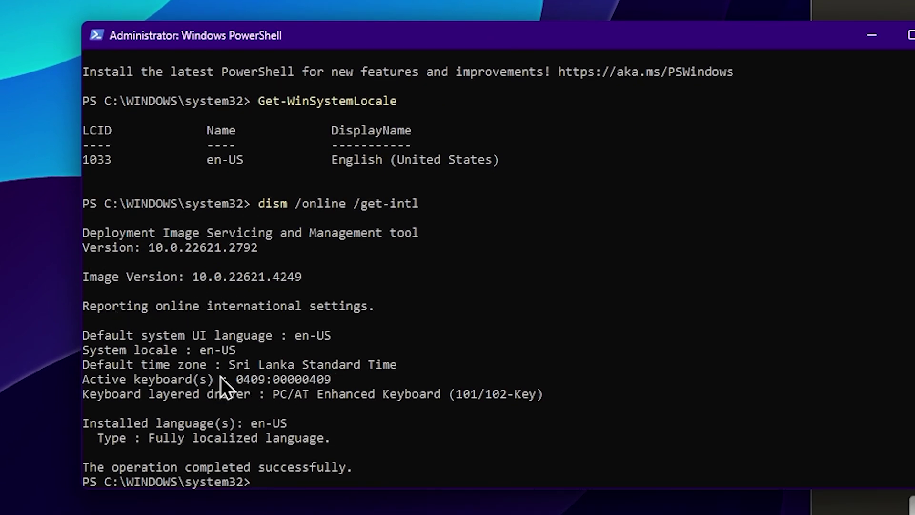
# Examine the default UI language, system locale and installed language in the dism output, and compare the locale's display name above
pyautogui.moveTo(193, 342); pyautogui.dragTo(339, 342)
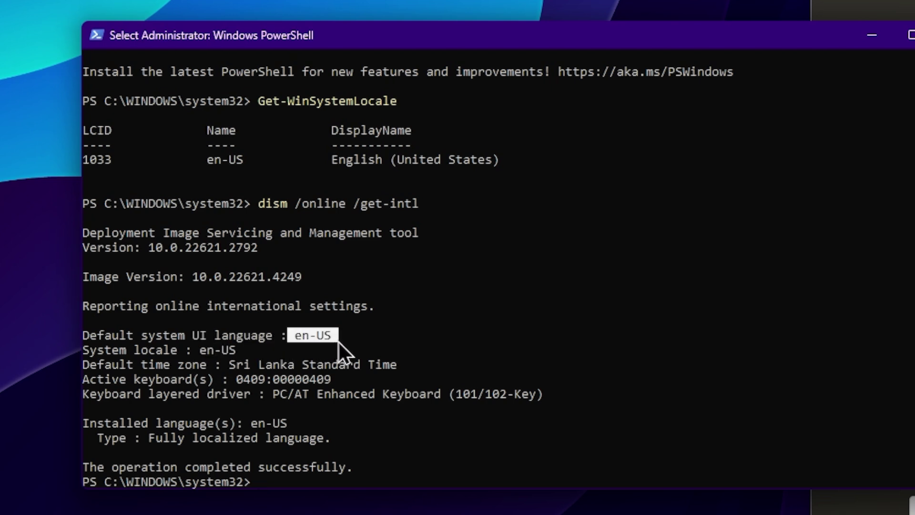
pyautogui.moveTo(202, 352); pyautogui.dragTo(398, 364)
pyautogui.click(328, 422)
pyautogui.moveTo(246, 423); pyautogui.dragTo(309, 423)
pyautogui.scroll(-1, 339, 427)
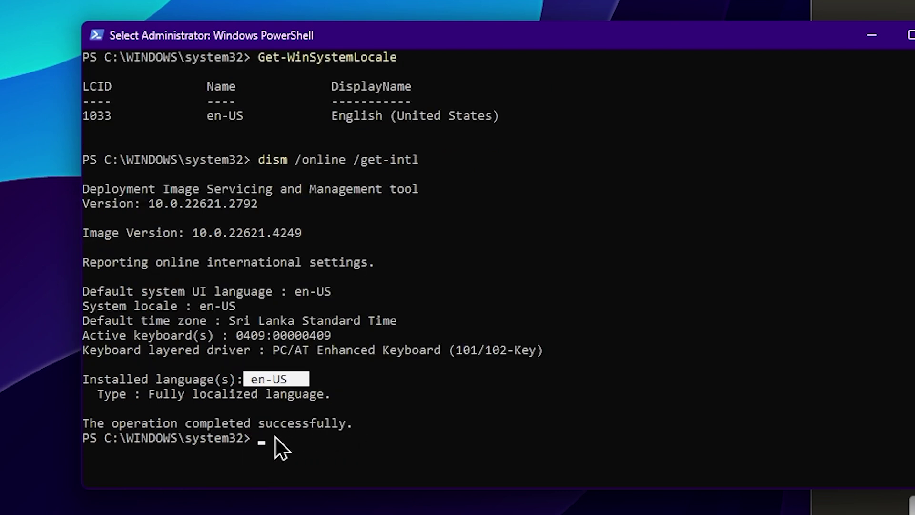
pyautogui.scroll(2, 408, 410)
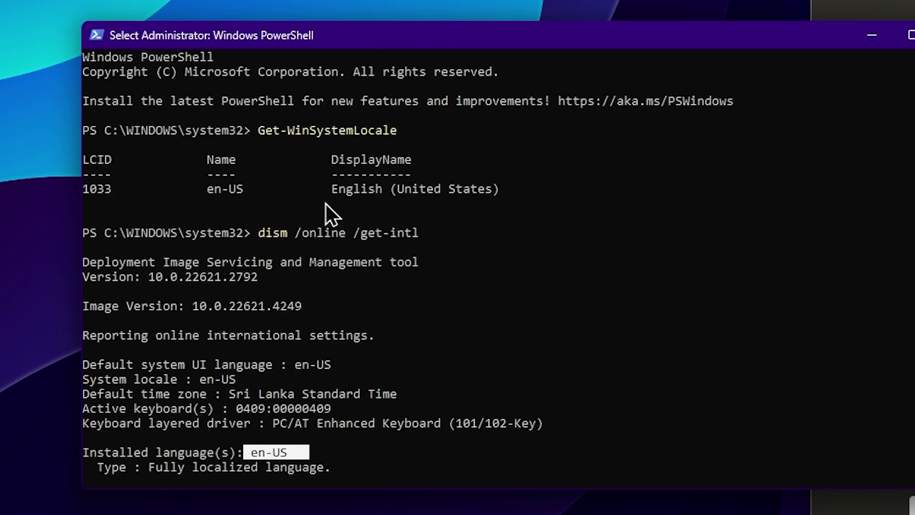
pyautogui.moveTo(328, 194); pyautogui.dragTo(511, 197)
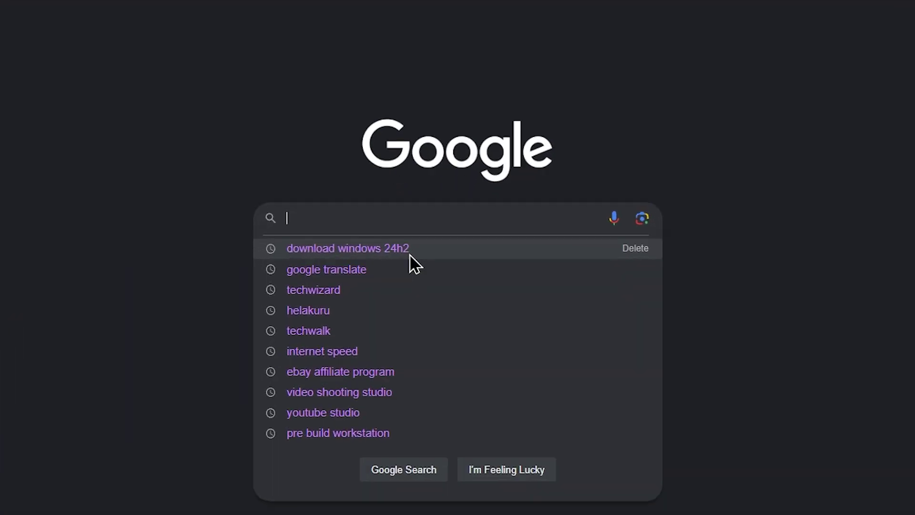
# Search Google in the browser for "download windows 24h2"
pyautogui.click(410, 255)
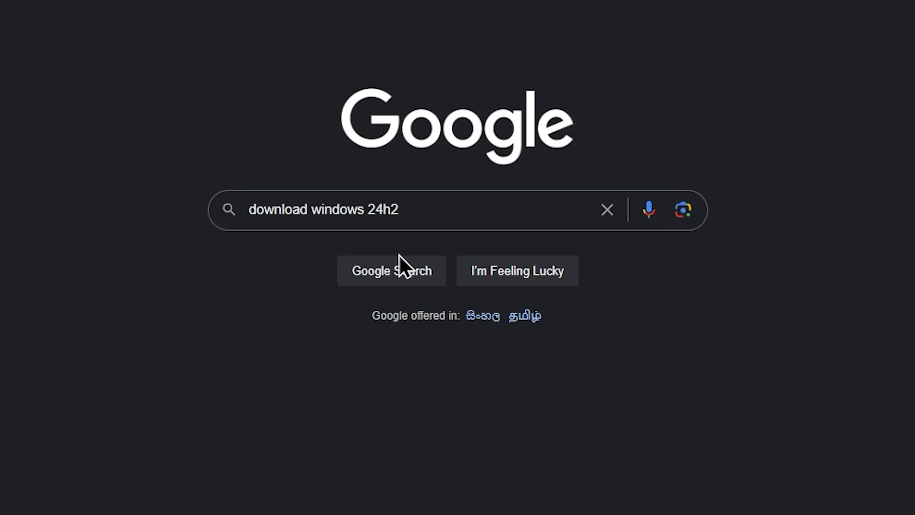
# Run the Google search and open Microsoft's Download Windows 11 page from the results
pyautogui.click(400, 255)
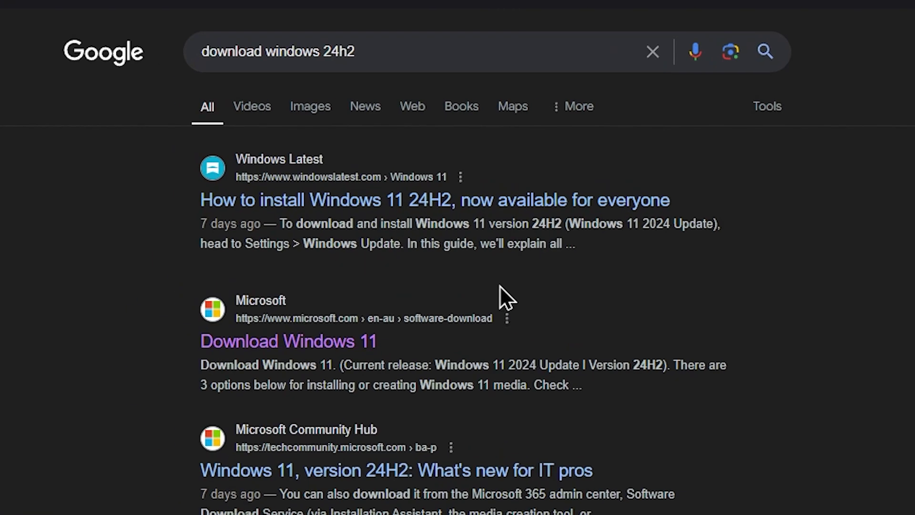
pyautogui.click(350, 341)
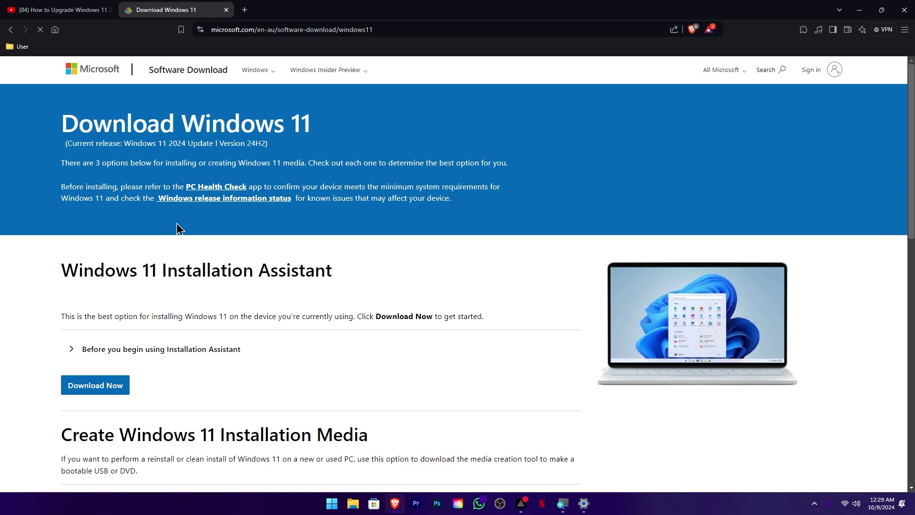
# Under the disk image section for x64 devices, choose Windows 11 (multi-edition ISO for x64 devices) and request its download
pyautogui.scroll(-6, 32, 377)
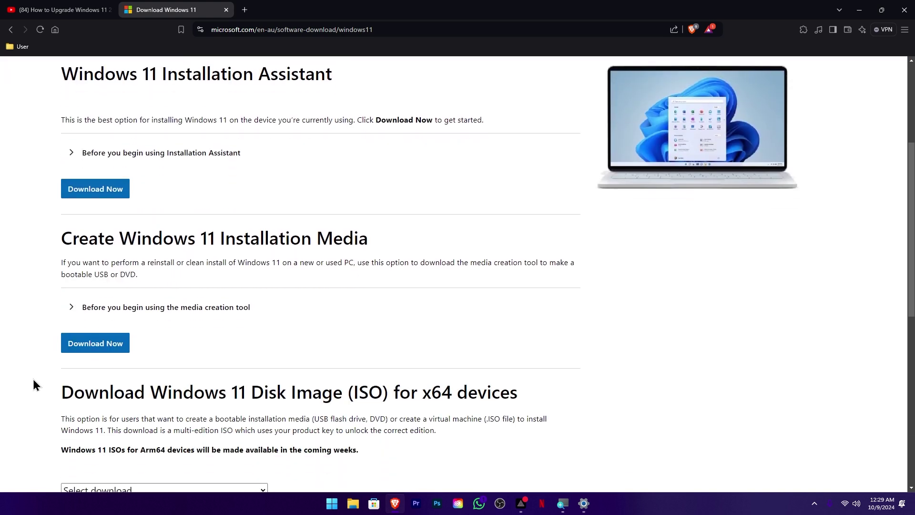
pyautogui.scroll(-1, 33, 376)
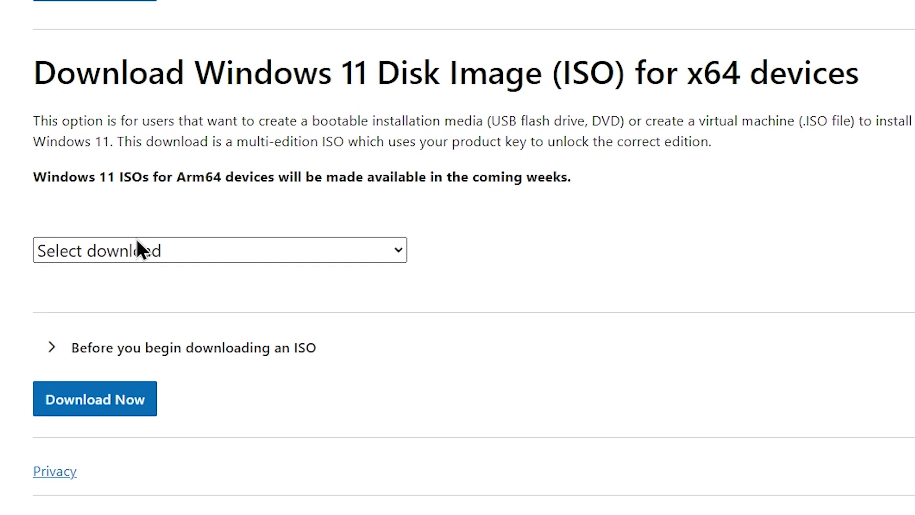
pyautogui.click(145, 241)
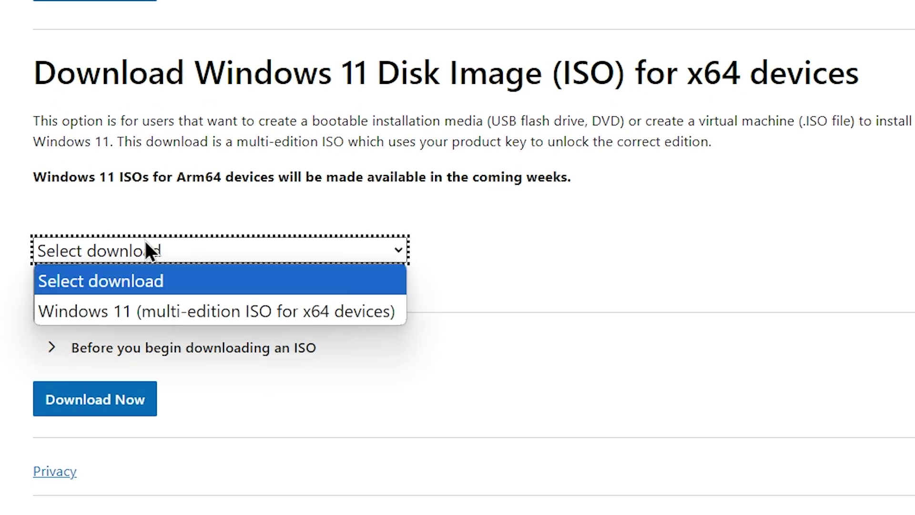
pyautogui.click(143, 314)
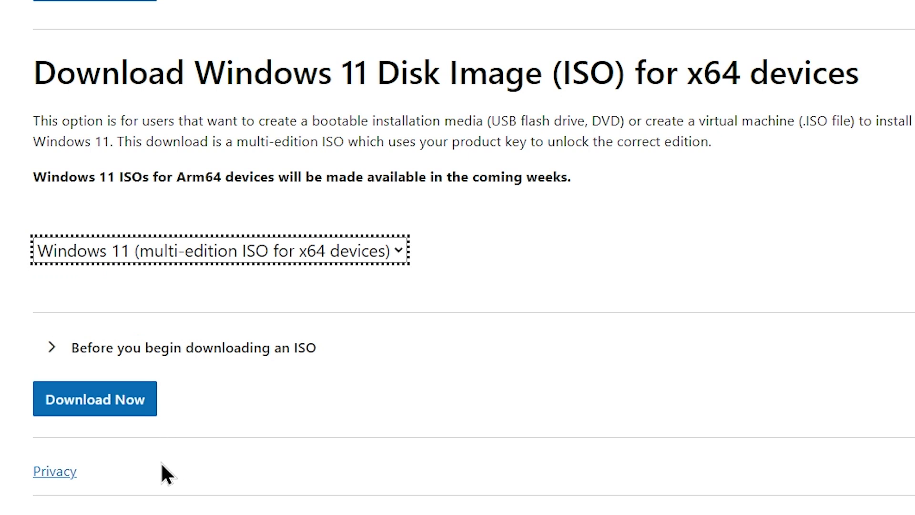
pyautogui.click(128, 404)
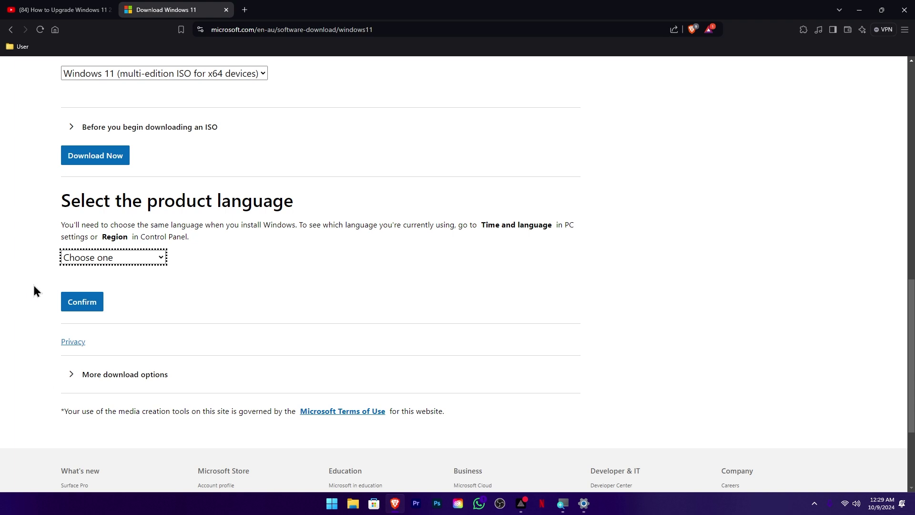
# Set the product language to English (United States) and confirm it
pyautogui.click(136, 261)
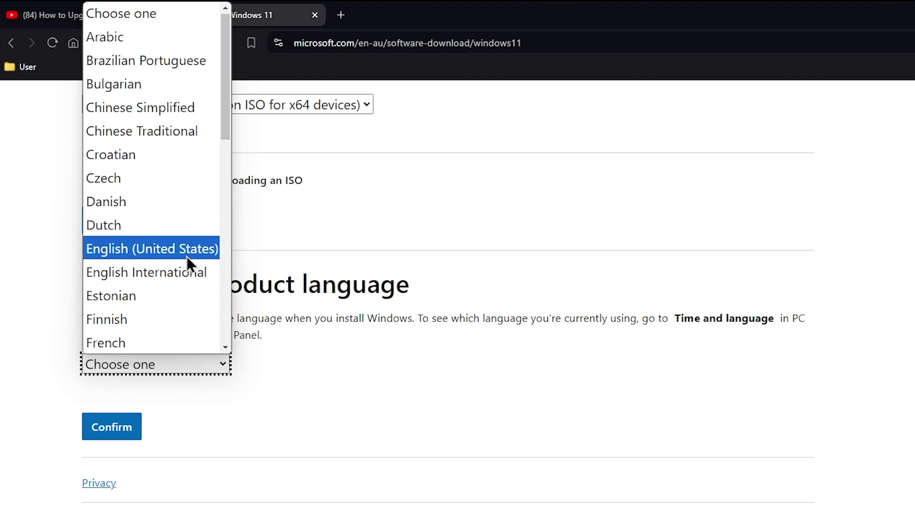
pyautogui.click(194, 250)
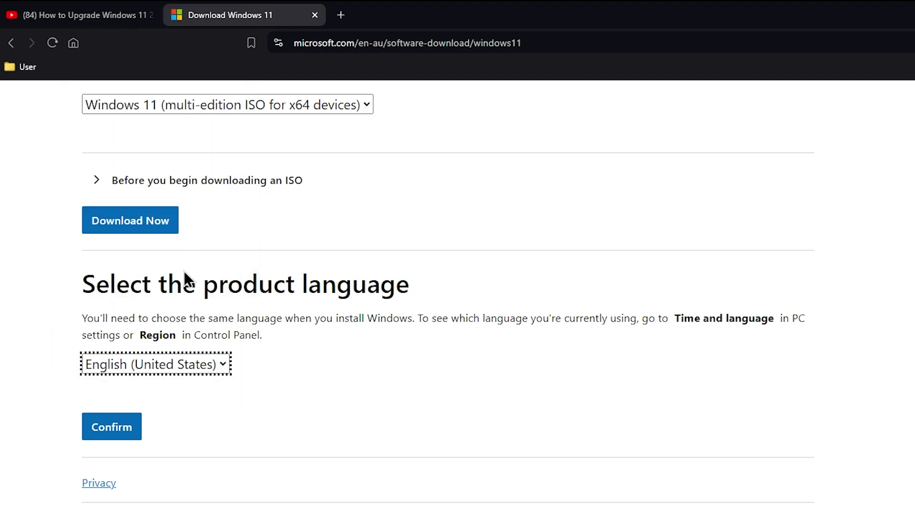
pyautogui.click(129, 431)
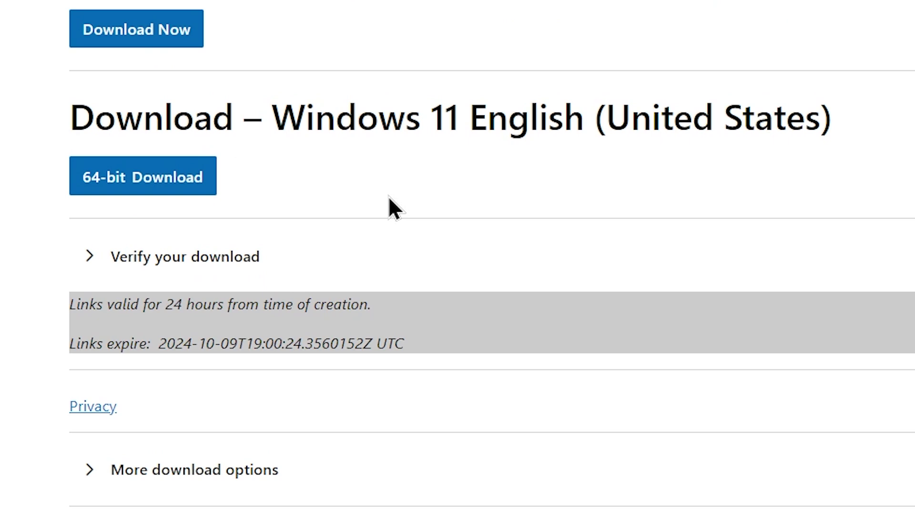
# Start the 64-bit download, save Win11_24H2_English_x64.iso in the Windows folder inside Downloads, and check the browser's downloads
pyautogui.click(152, 182)
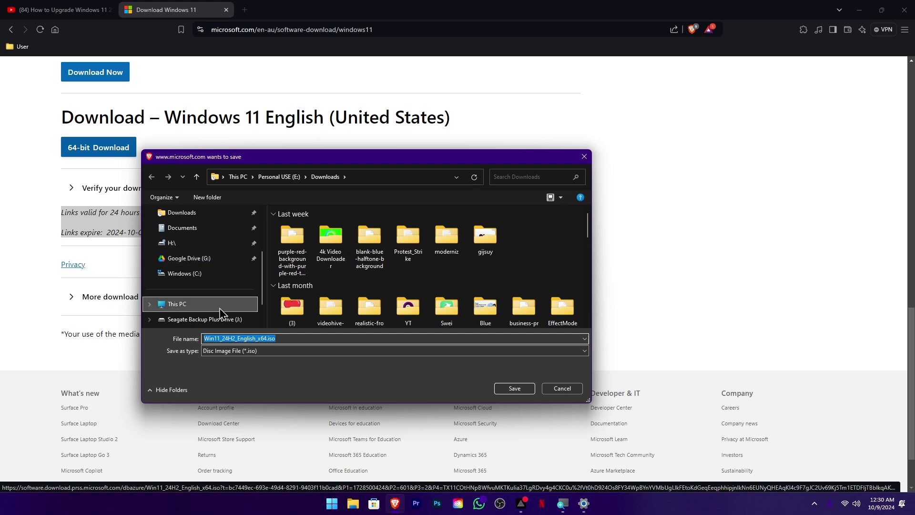
pyautogui.click(211, 218)
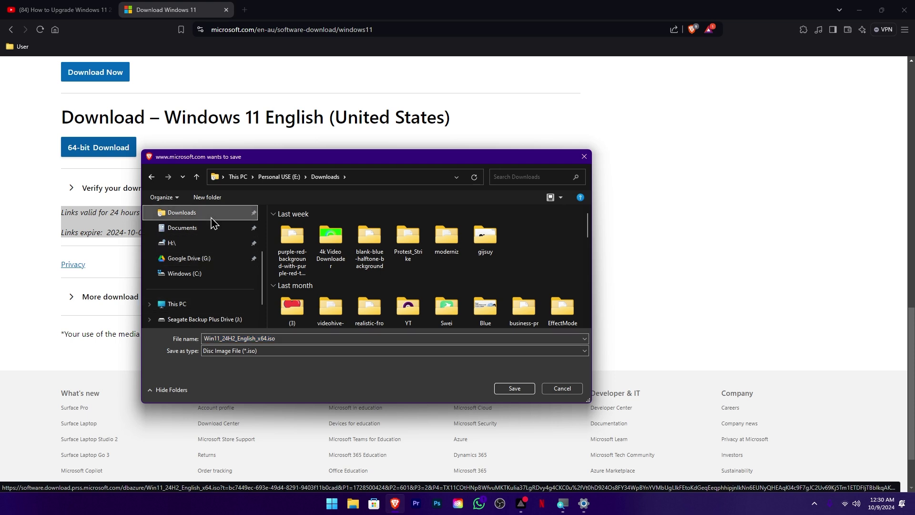
pyautogui.press('Return')
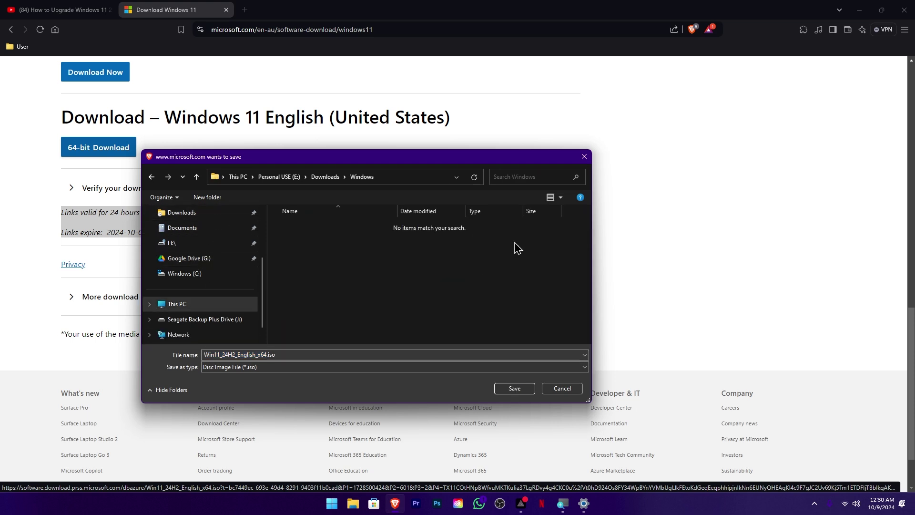
pyautogui.click(528, 389)
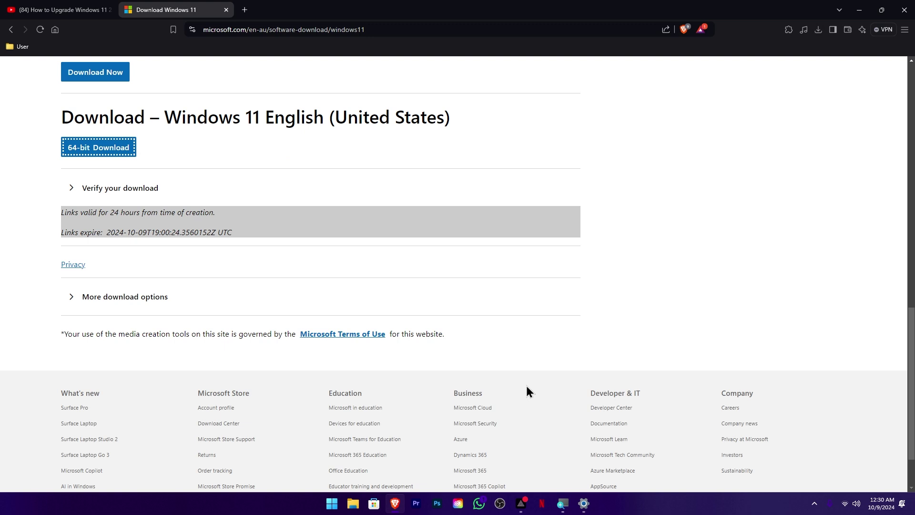
pyautogui.hotkey('ctrl', 'j')
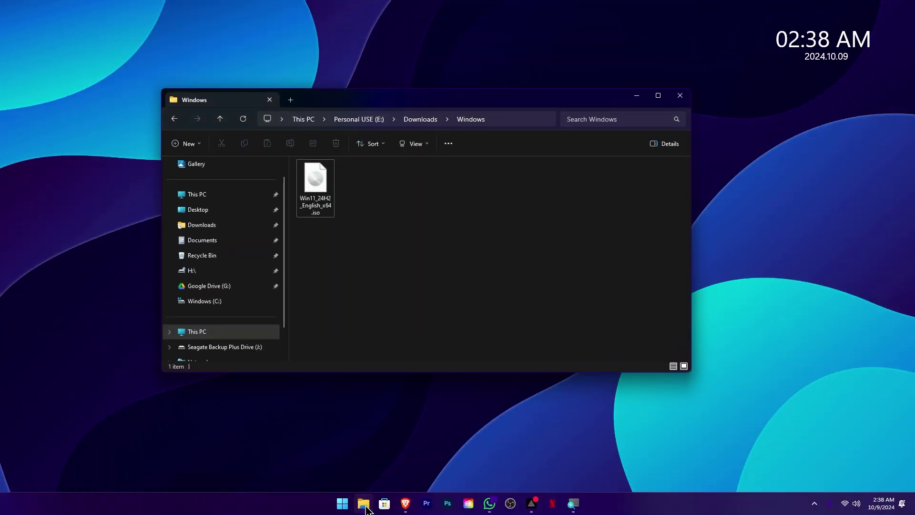
# Mount Win11_24H2_English_x64.iso from the Downloads\Windows folder and allow the file to open
pyautogui.click(320, 200)
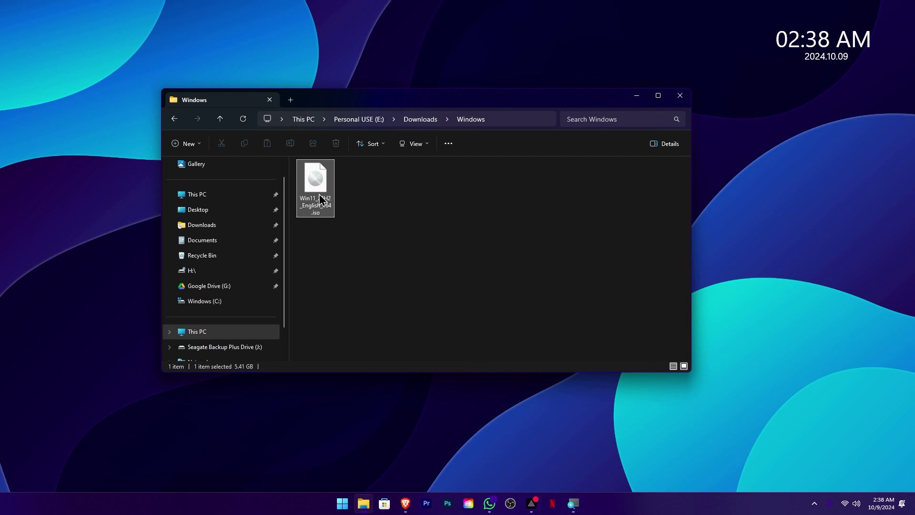
pyautogui.rightClick(319, 194)
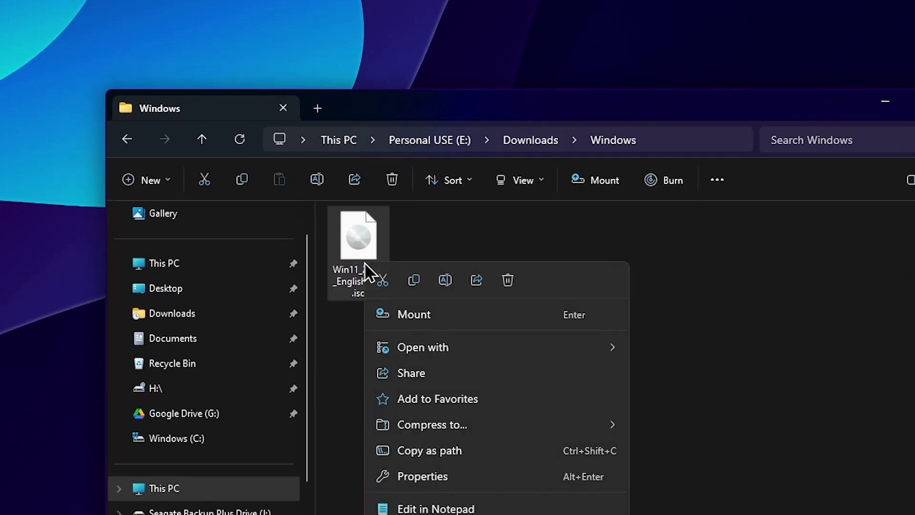
pyautogui.click(425, 318)
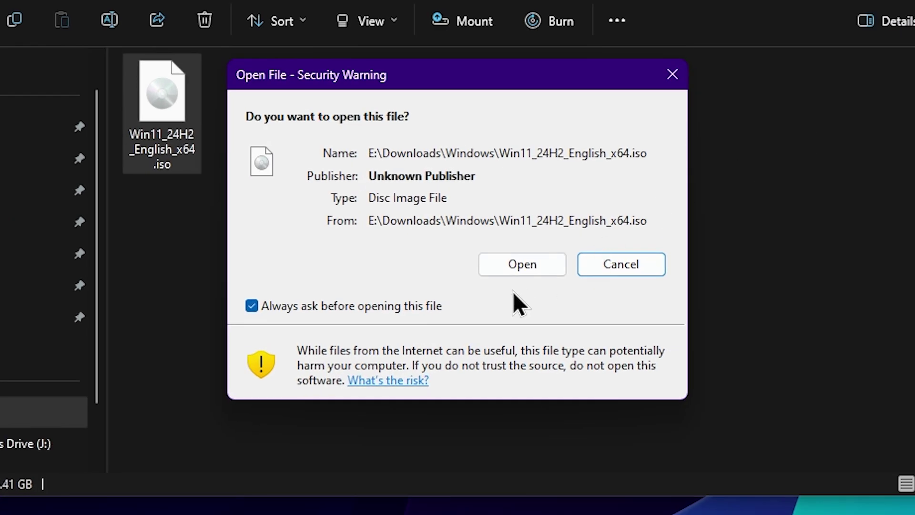
pyautogui.click(501, 265)
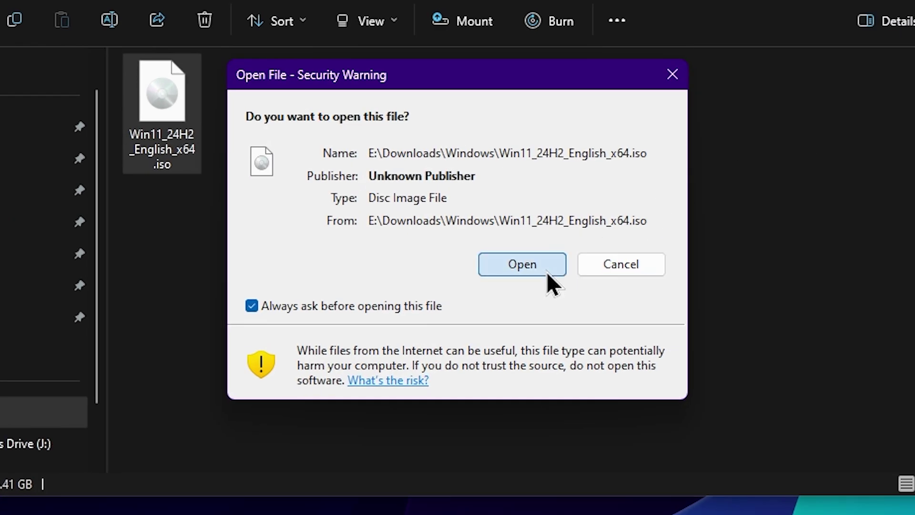
pyautogui.click(547, 272)
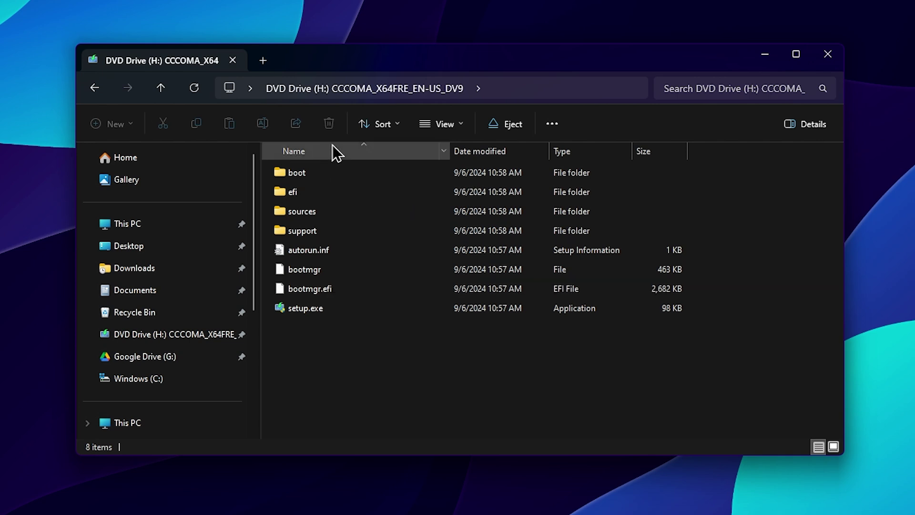
# Launch Windows 11 Setup from the mounted DVD Drive (H:) in This PC and allow it to make changes
pyautogui.click(170, 225)
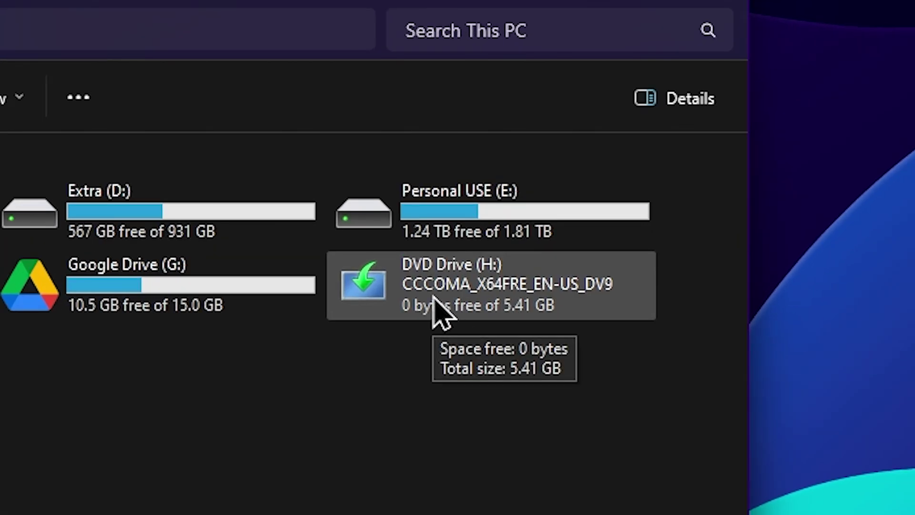
pyautogui.doubleClick(434, 297)
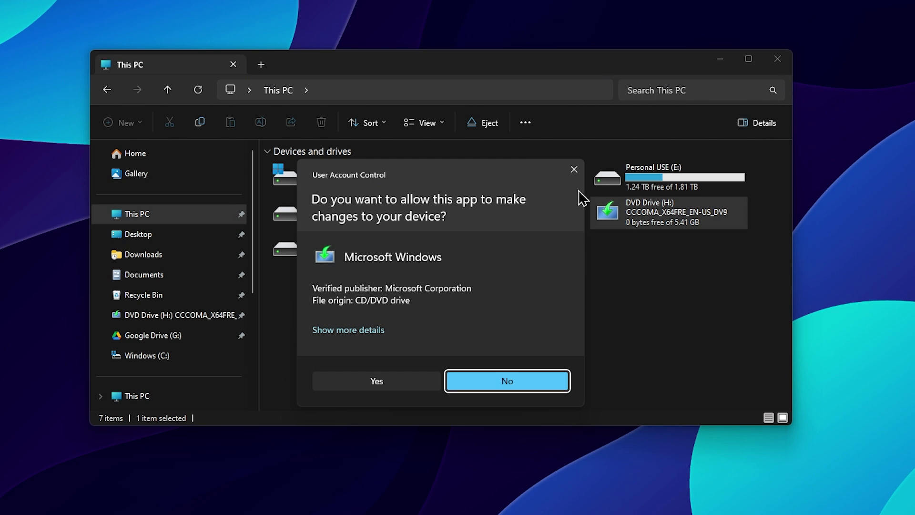
pyautogui.click(413, 380)
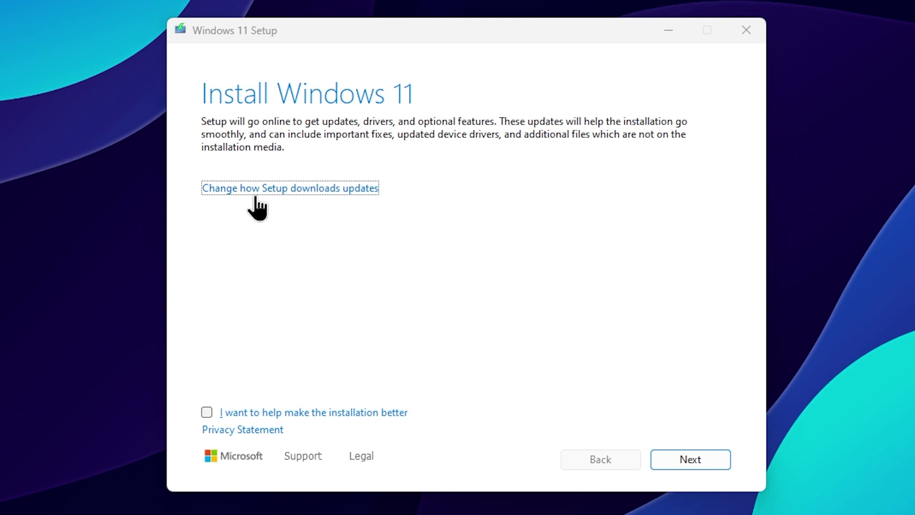
# Change how Setup downloads updates to Not right now and continue to the compatibility check
pyautogui.click(278, 189)
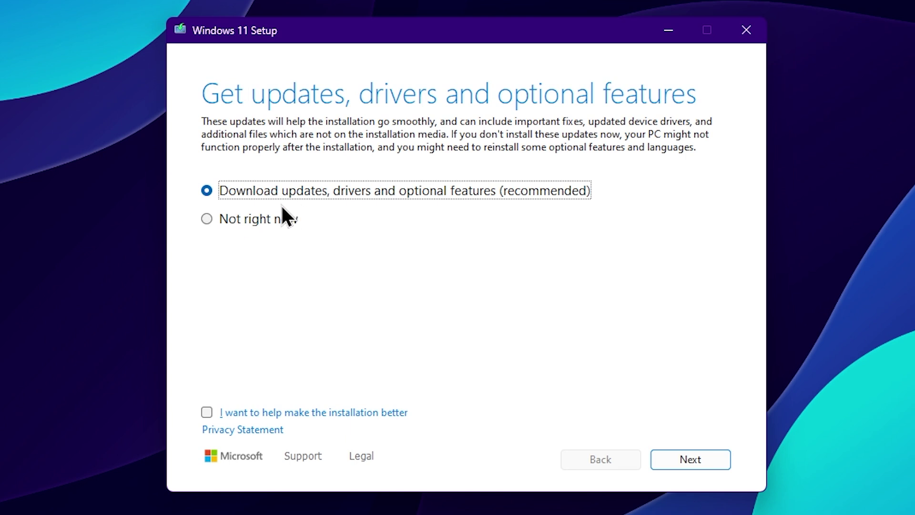
pyautogui.click(211, 222)
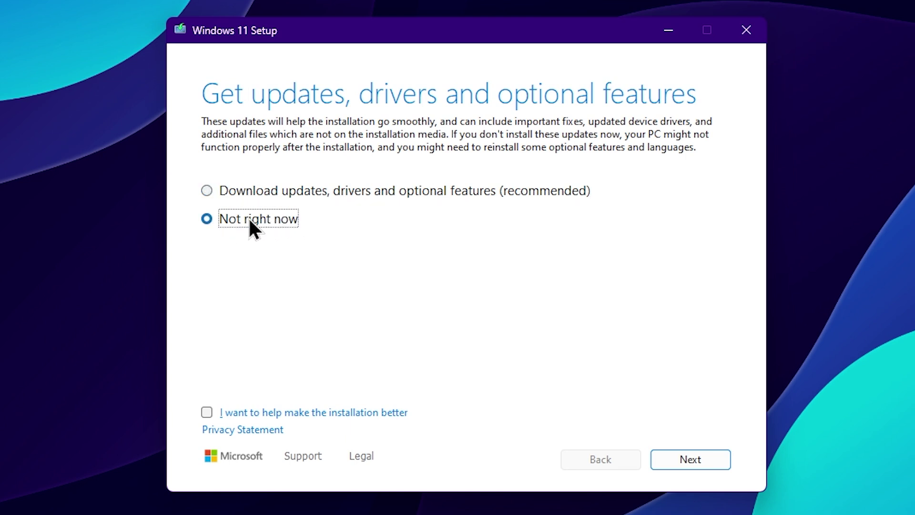
pyautogui.click(701, 465)
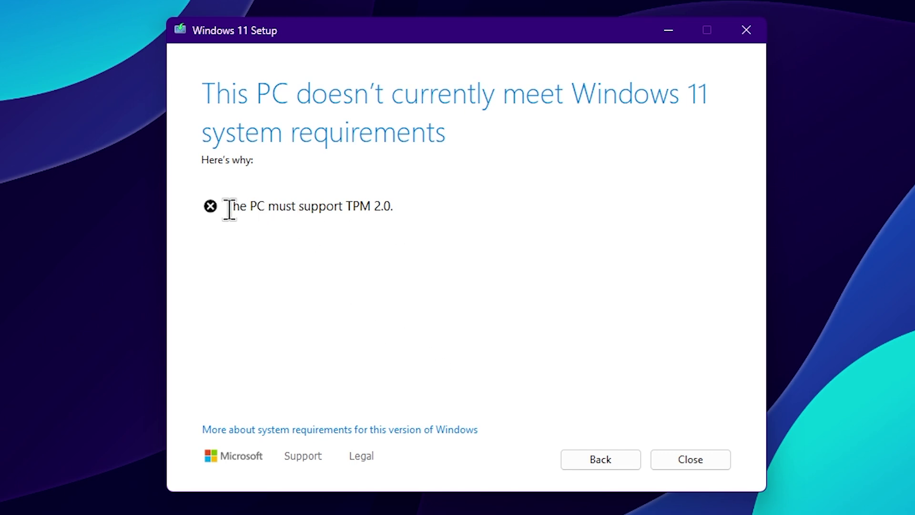
# Highlight the unmet system requirement listed in Windows 11 Setup, and close Setup
pyautogui.moveTo(227, 207); pyautogui.dragTo(393, 208)
pyautogui.click(400, 209)
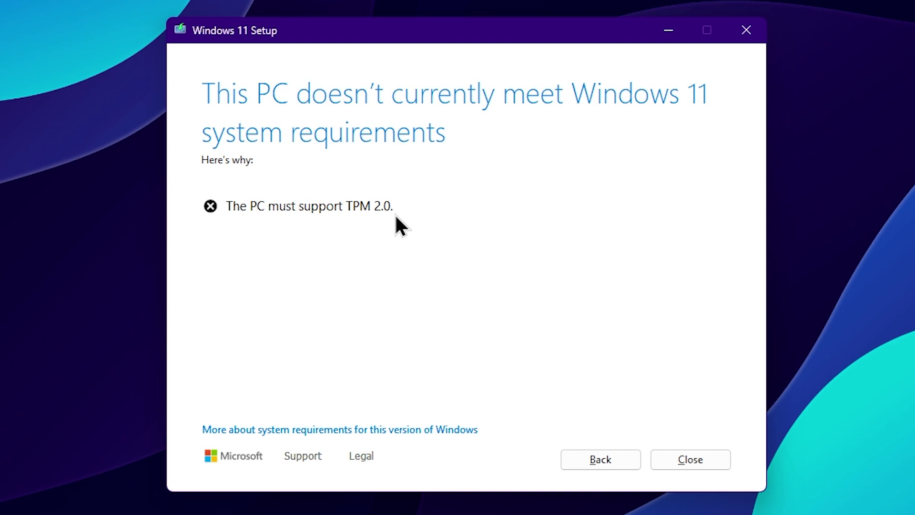
pyautogui.click(744, 37)
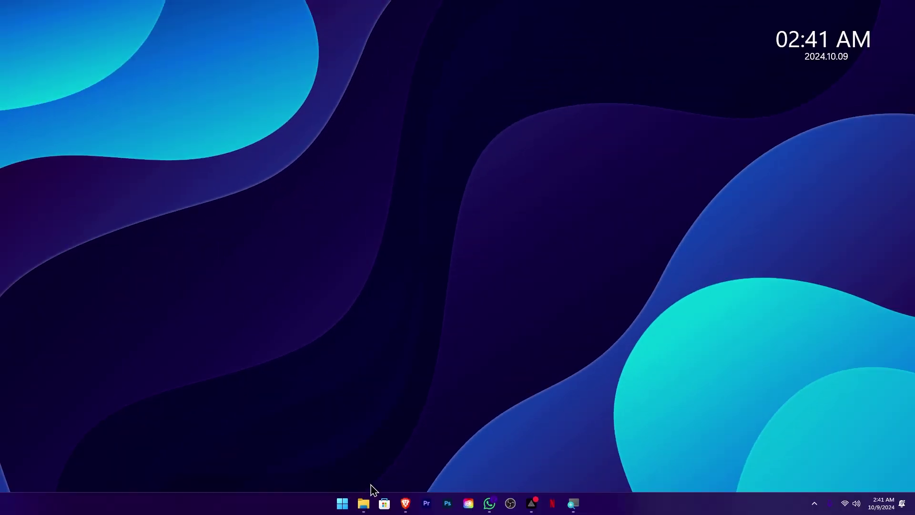
# Open This PC in File Explorer and check the drive letter of the mounted Windows image
pyautogui.moveTo(365, 501)
pyautogui.click(373, 451)
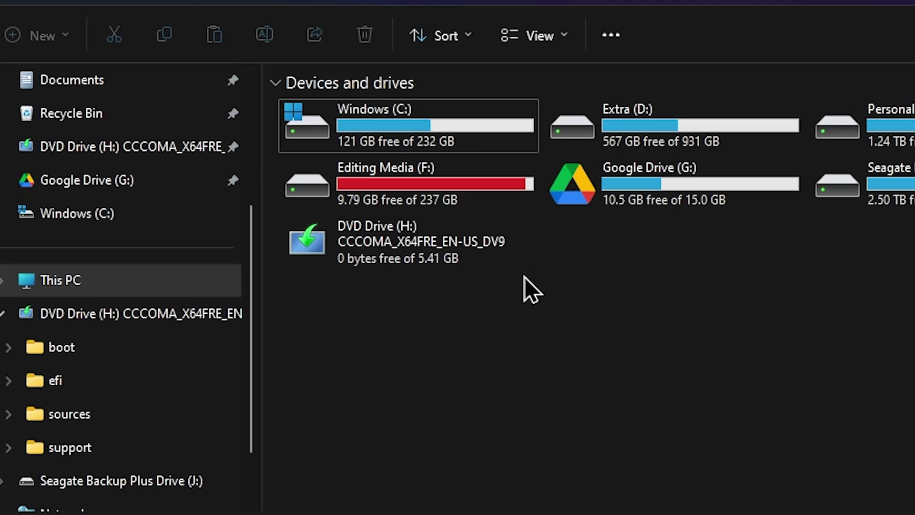
pyautogui.click(379, 247)
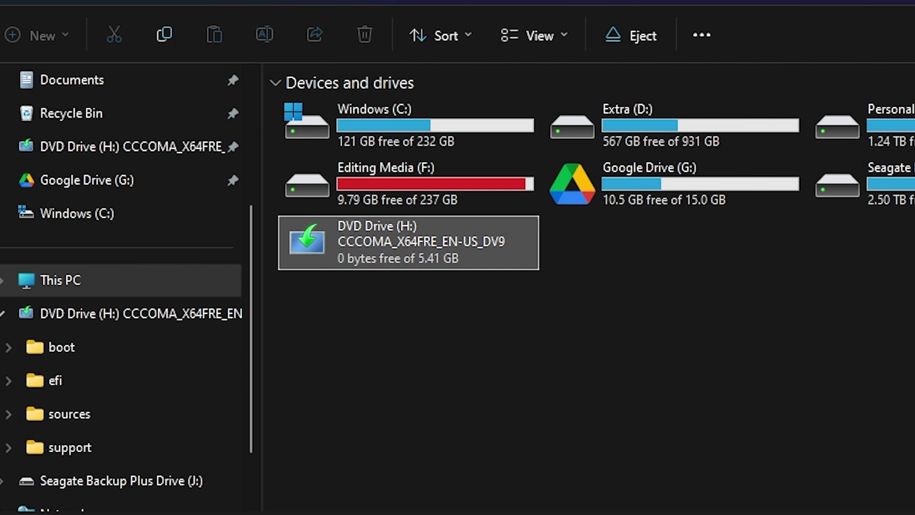
# Return to the desktop, find Command Prompt by searching for cmd, and run it as administrator, allowing the permission request
pyautogui.press('super+d')
pyautogui.press('super')
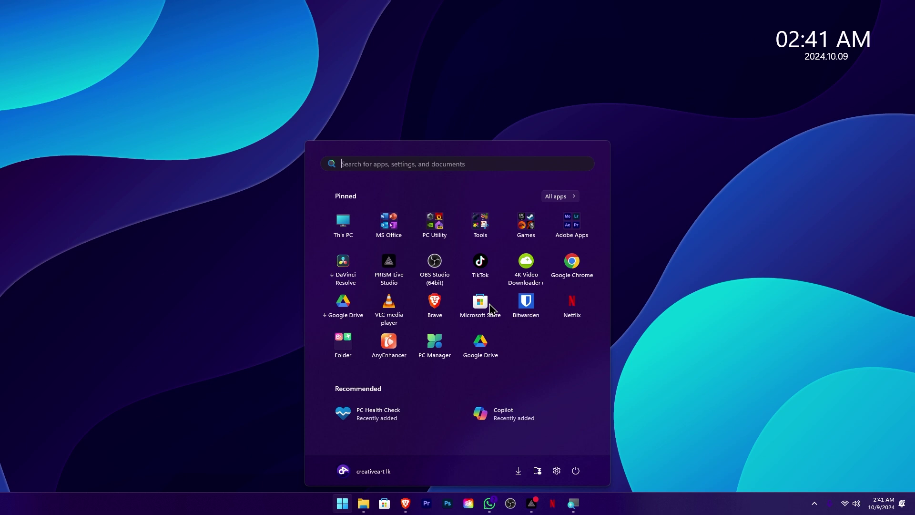
pyautogui.write('cmd')
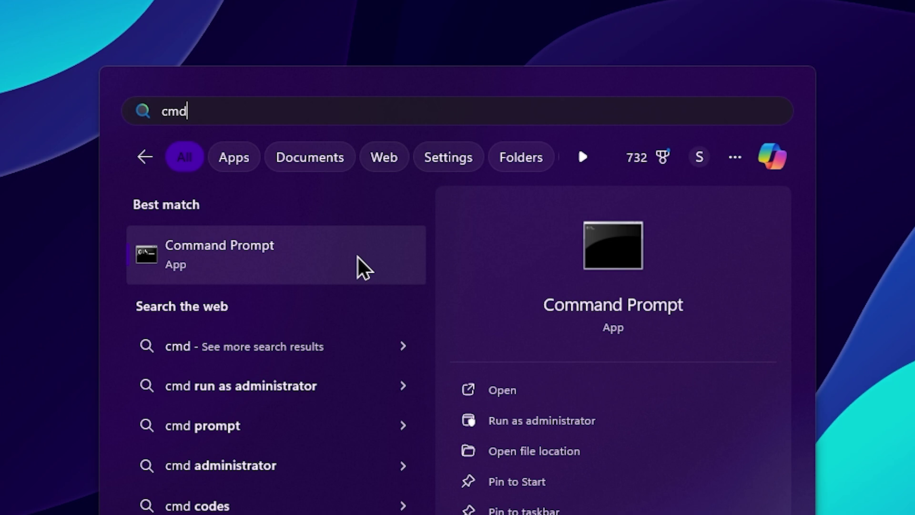
pyautogui.rightClick(359, 257)
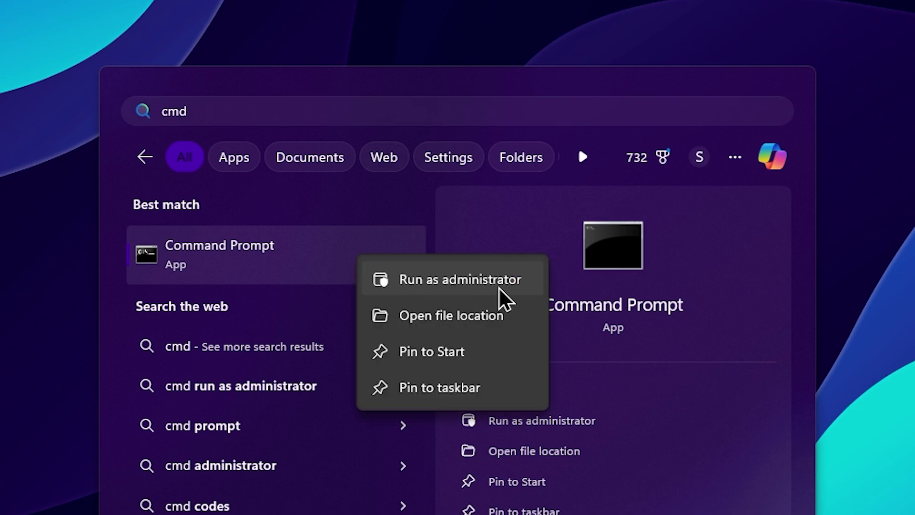
pyautogui.click(507, 284)
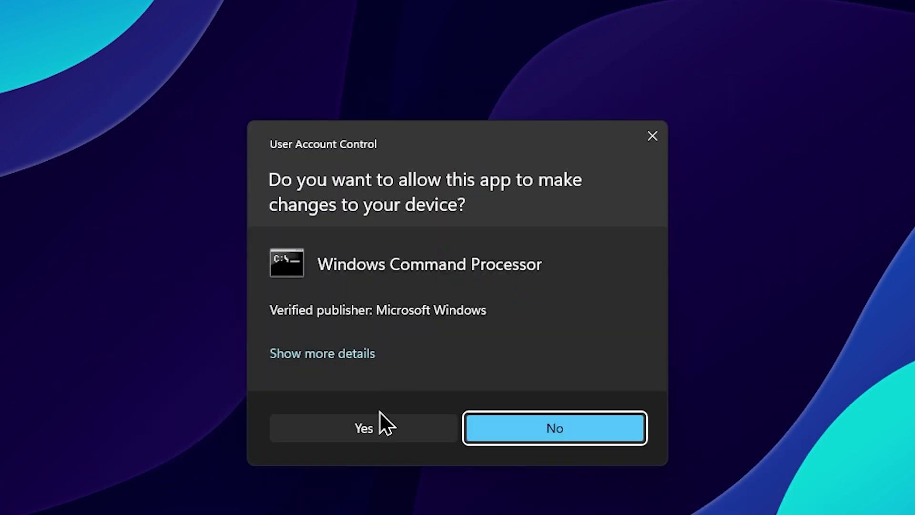
pyautogui.click(384, 427)
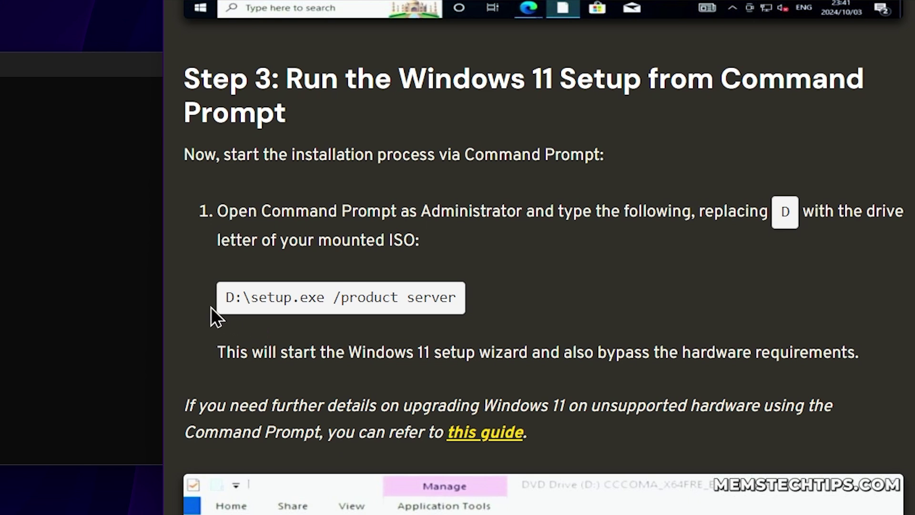
# Copy the command D:\setup.exe /product server from the guide, and create and open a new text document on the Desktop
pyautogui.moveTo(227, 298); pyautogui.dragTo(471, 302)
pyautogui.hotkey('ctrl', 'c')
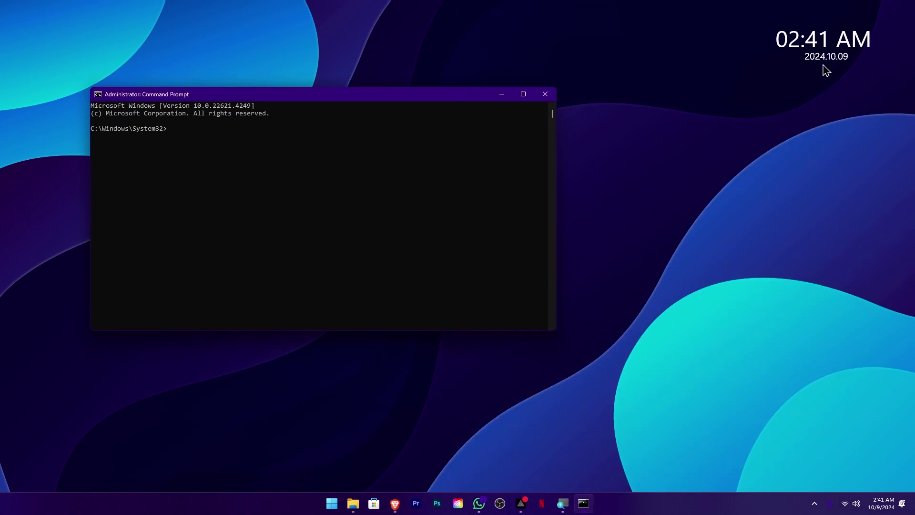
pyautogui.press('super+e')
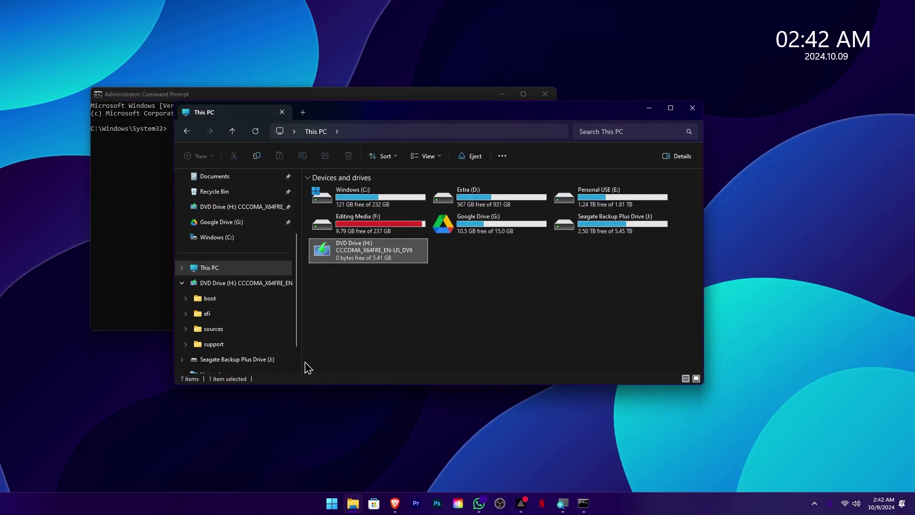
pyautogui.scroll(3, 241, 205)
pyautogui.click(239, 242)
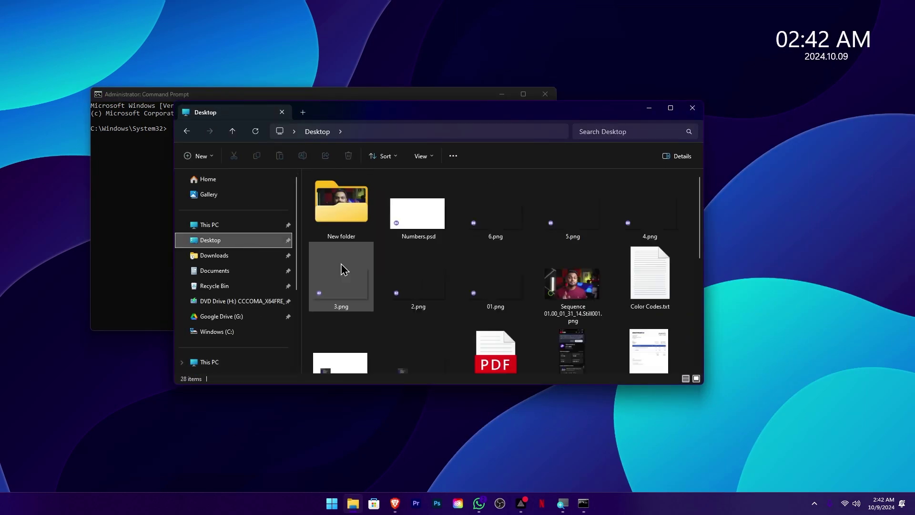
pyautogui.scroll(-10, 538, 291)
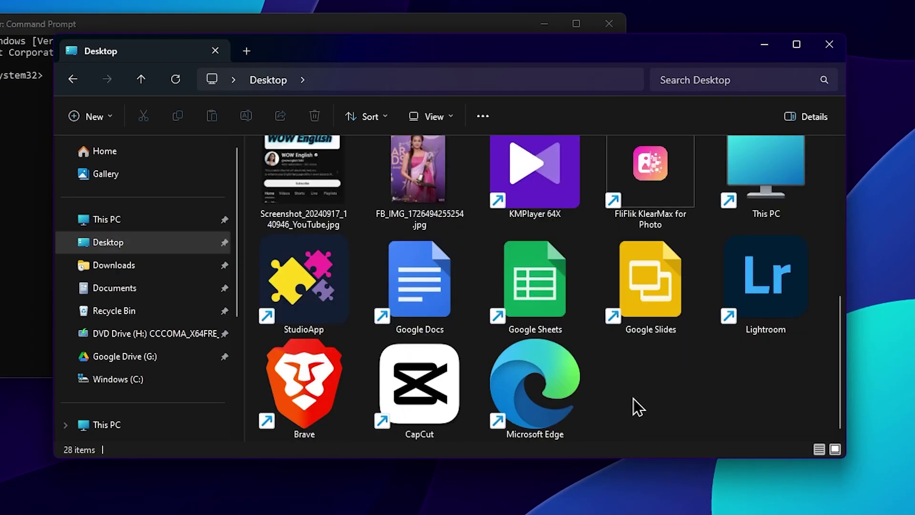
pyautogui.rightClick(634, 398)
pyautogui.moveTo(735, 313)
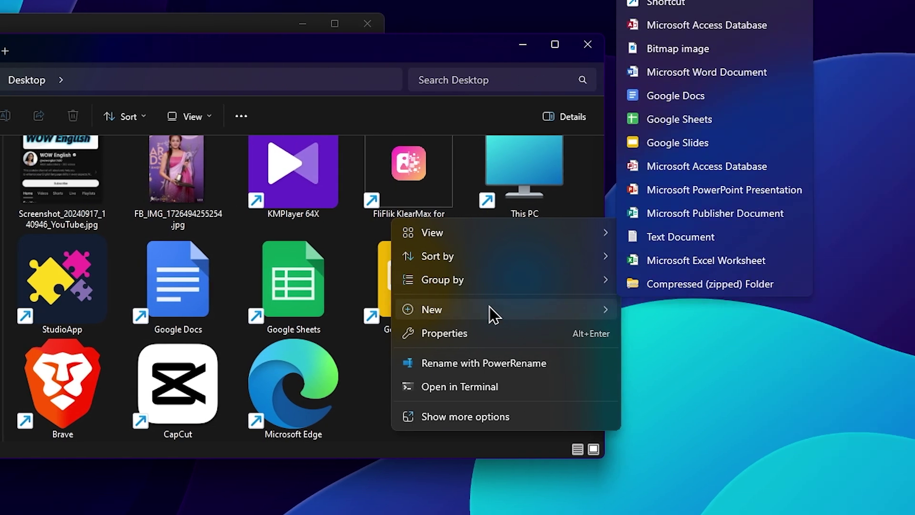
pyautogui.click(717, 235)
pyautogui.doubleClick(435, 382)
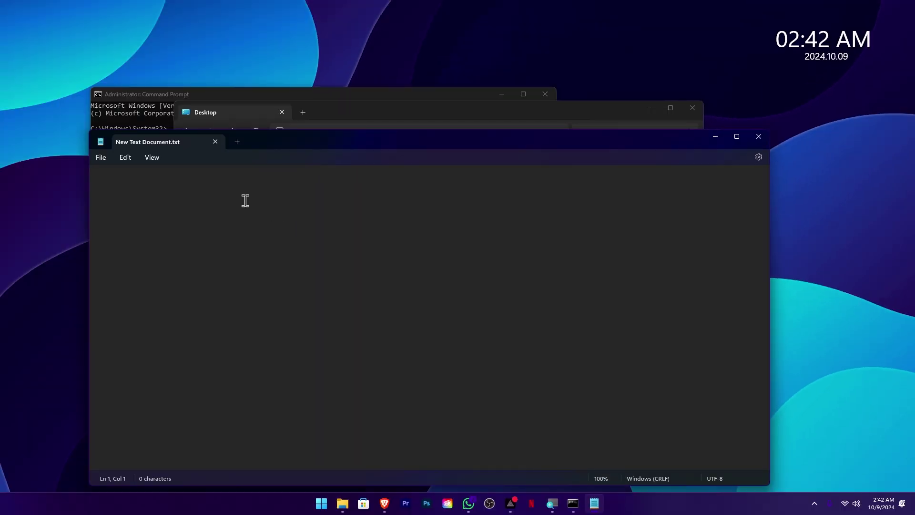
# Paste the setup command into the text document, change its drive letter to H, and copy the whole command
pyautogui.hotkey('ctrl', 'v')
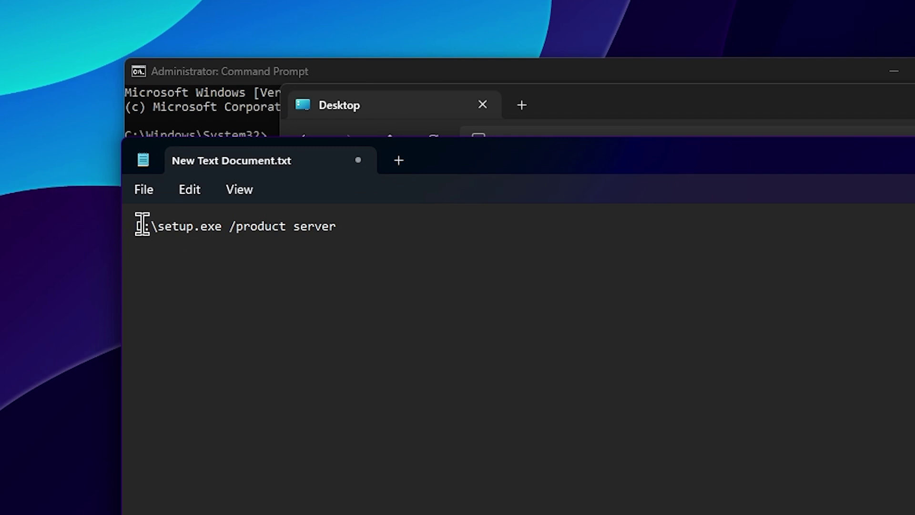
pyautogui.moveTo(143, 228); pyautogui.dragTo(122, 229)
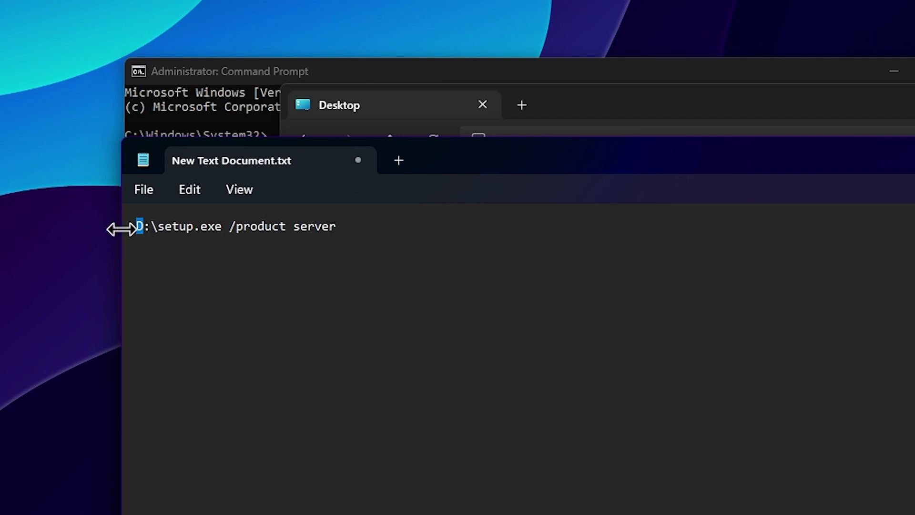
pyautogui.write('H')
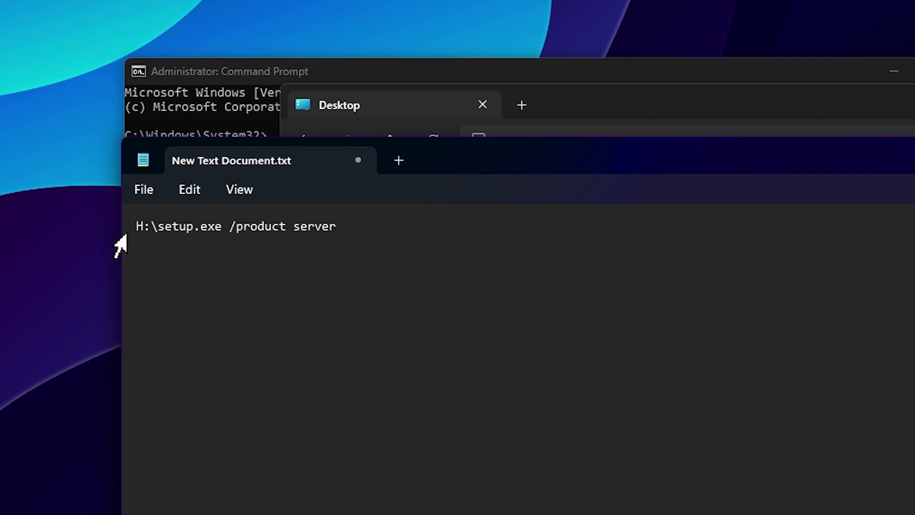
pyautogui.click(422, 230)
pyautogui.hotkey('ctrl', 'a')
pyautogui.hotkey('ctrl', 'c')
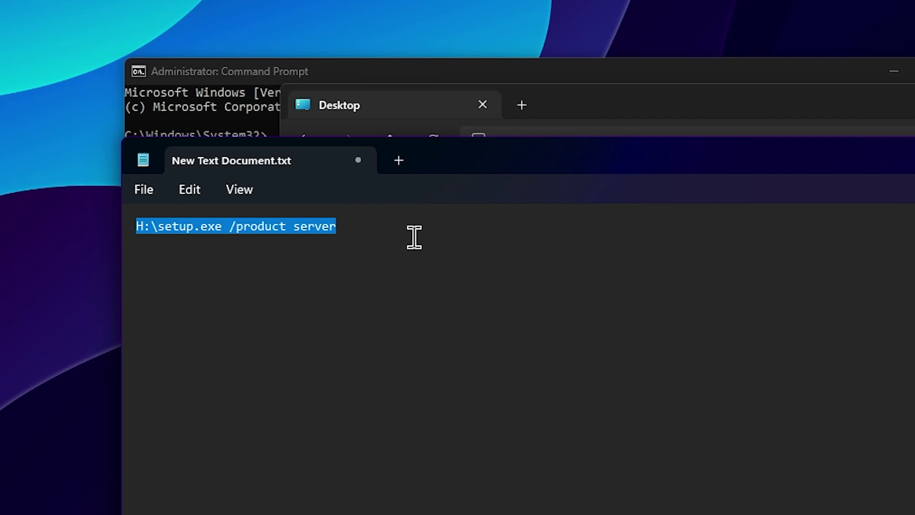
# Run H:\setup.exe /product server in the administrator Command Prompt, and close Command Prompt once Setup has started
pyautogui.press('super+Down')
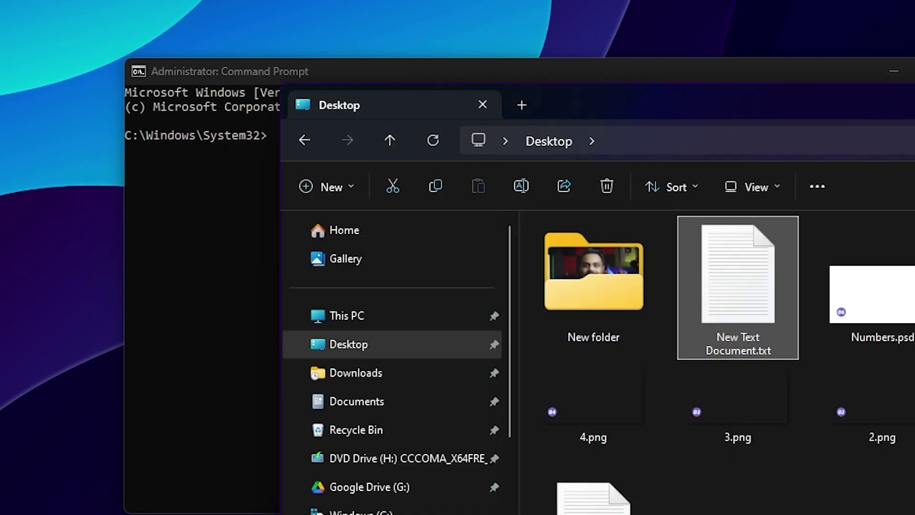
pyautogui.press('super+Down')
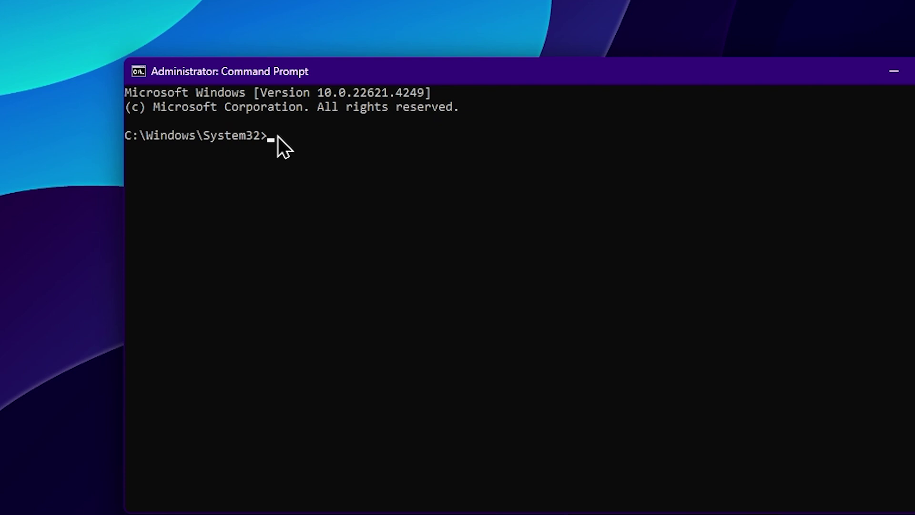
pyautogui.hotkey('ctrl', 'v')
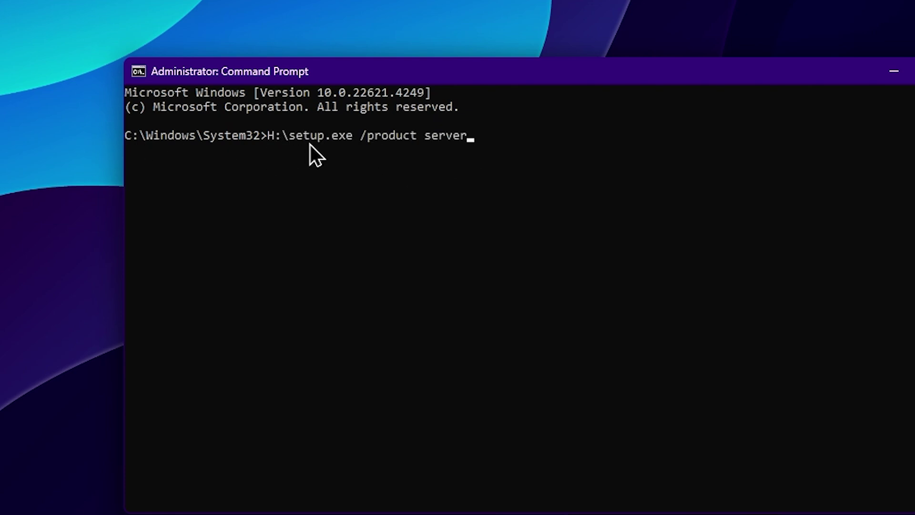
pyautogui.press('Return')
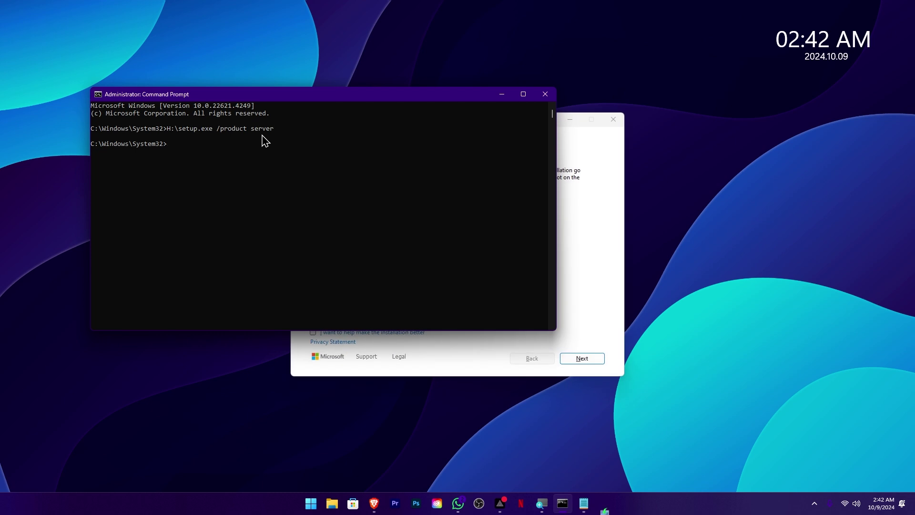
pyautogui.click(588, 143)
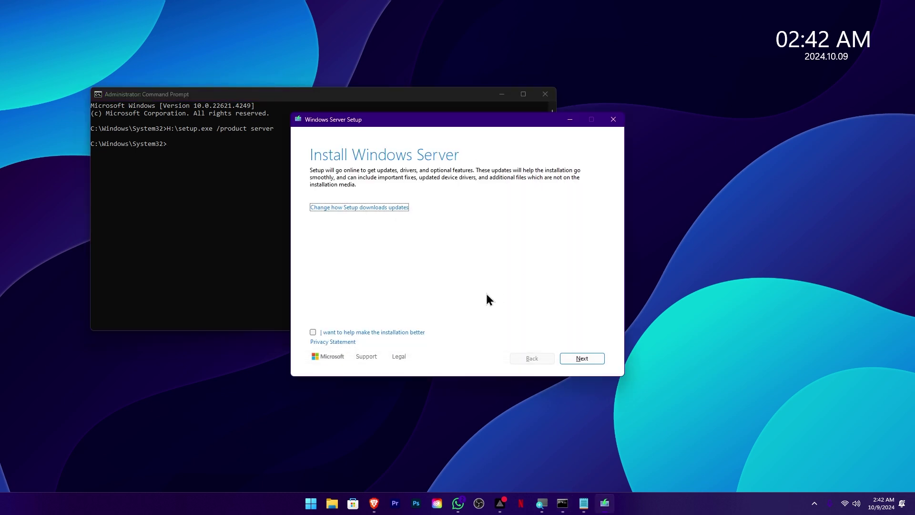
pyautogui.click(545, 95)
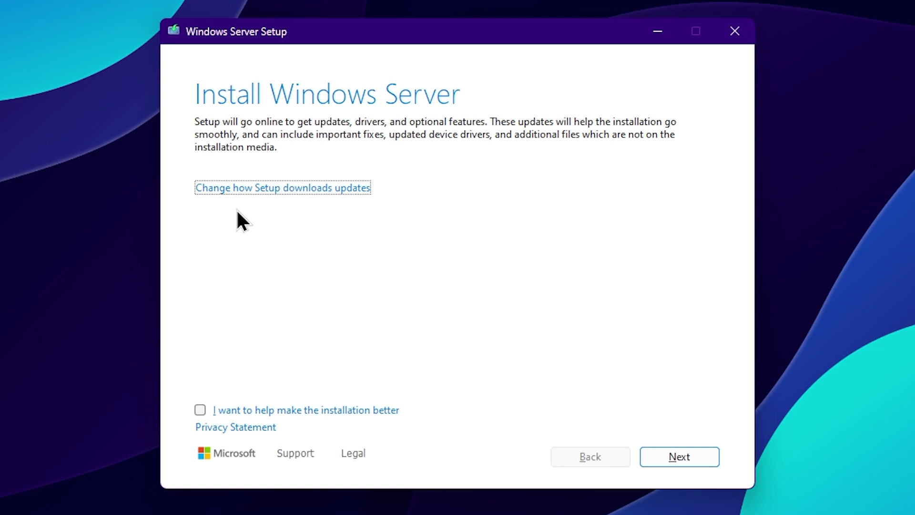
# Change how Windows Server Setup downloads updates to Not right now, and continue to the license terms
pyautogui.click(261, 190)
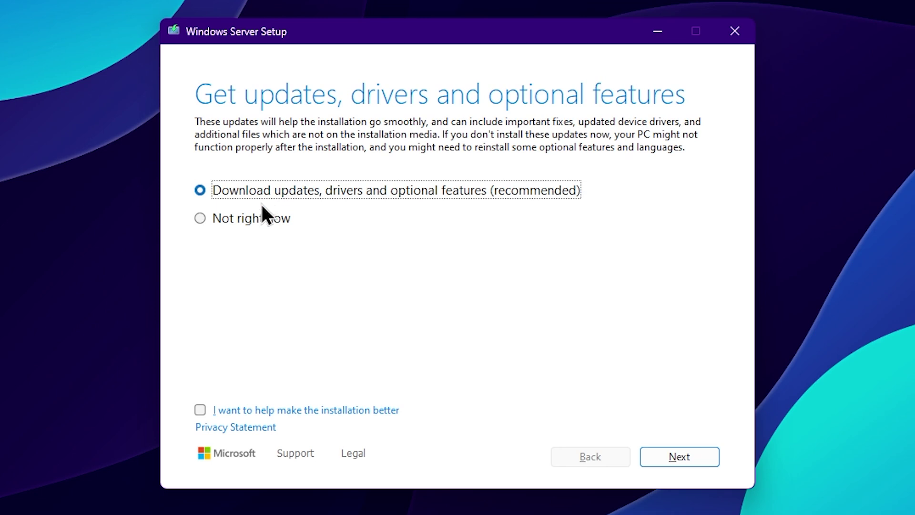
pyautogui.click(200, 218)
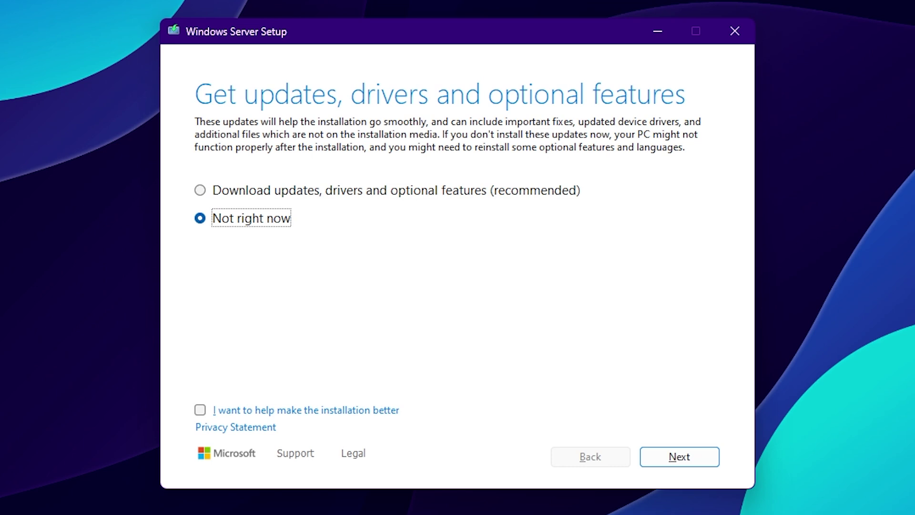
pyautogui.click(708, 461)
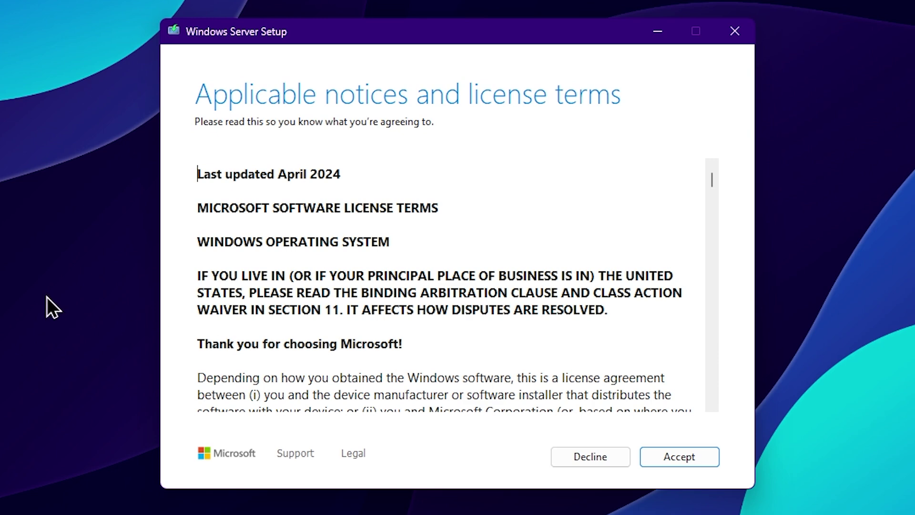
# Accept the license terms and continue the installation with Keep files, settings, and apps
pyautogui.scroll(-5, 337, 314)
pyautogui.scroll(-10, 336, 315)
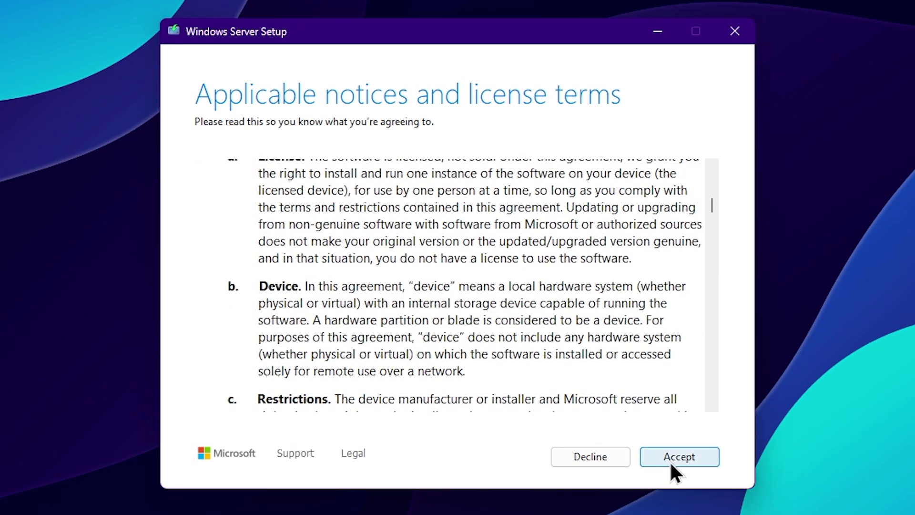
pyautogui.click(681, 457)
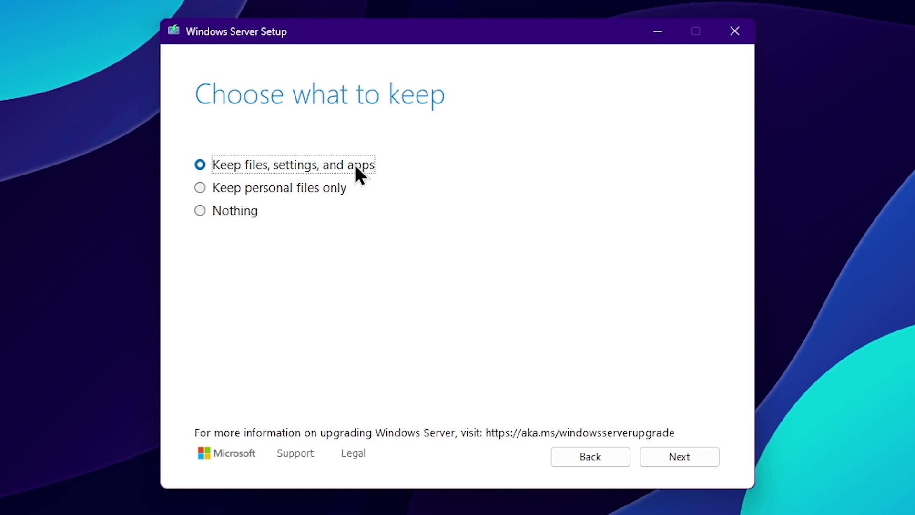
pyautogui.click(677, 457)
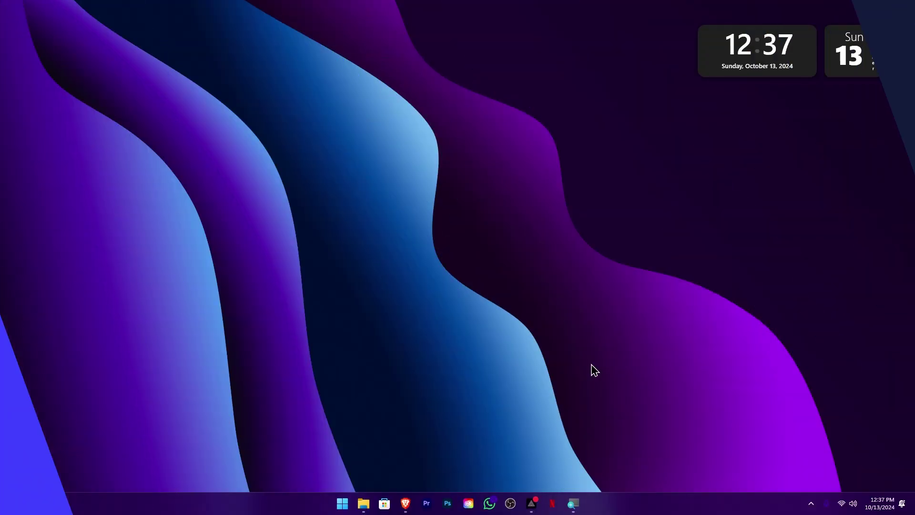
# Open the system's About page in Settings and check the version under Windows specifications
pyautogui.press('super+i')
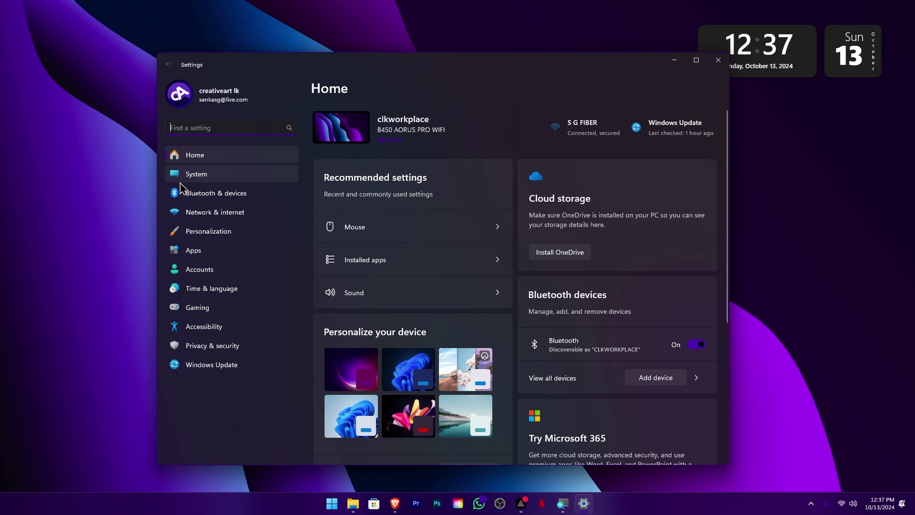
pyautogui.click(225, 177)
pyautogui.scroll(-10, 436, 352)
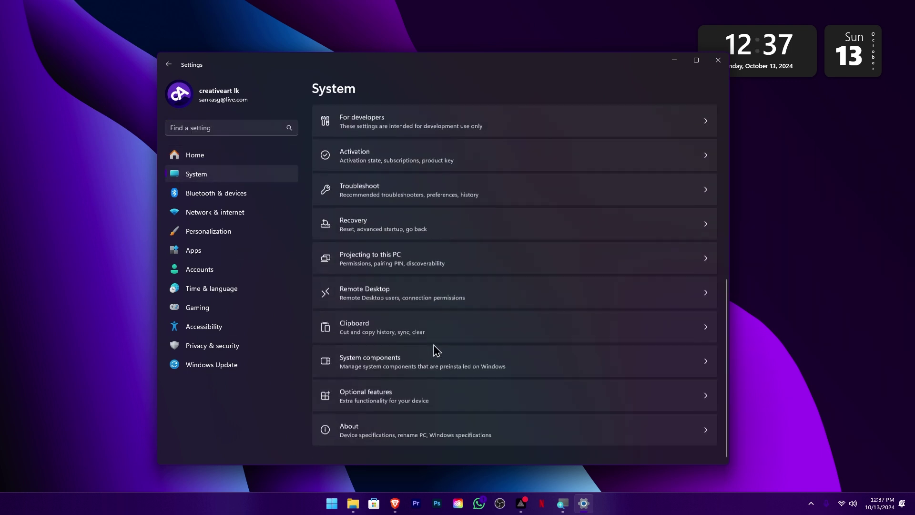
pyautogui.click(388, 433)
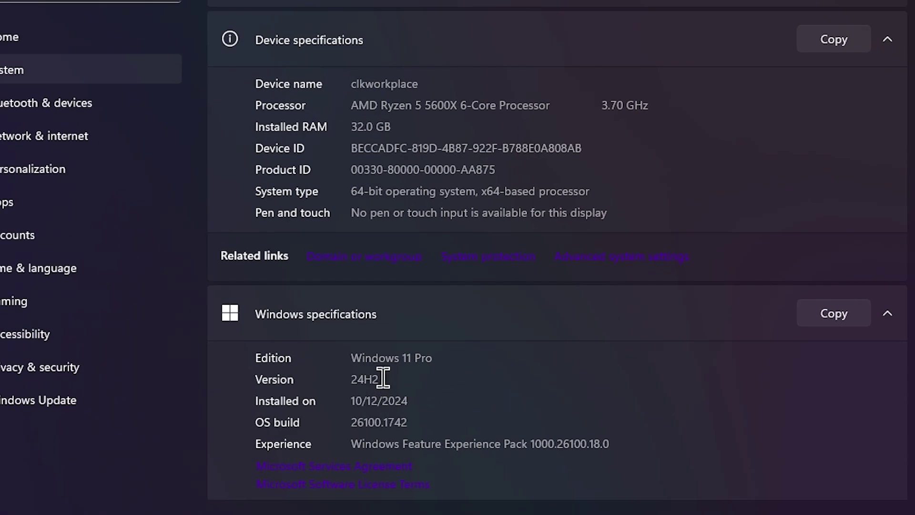
pyautogui.moveTo(394, 366); pyautogui.dragTo(363, 370)
pyautogui.click(391, 378)
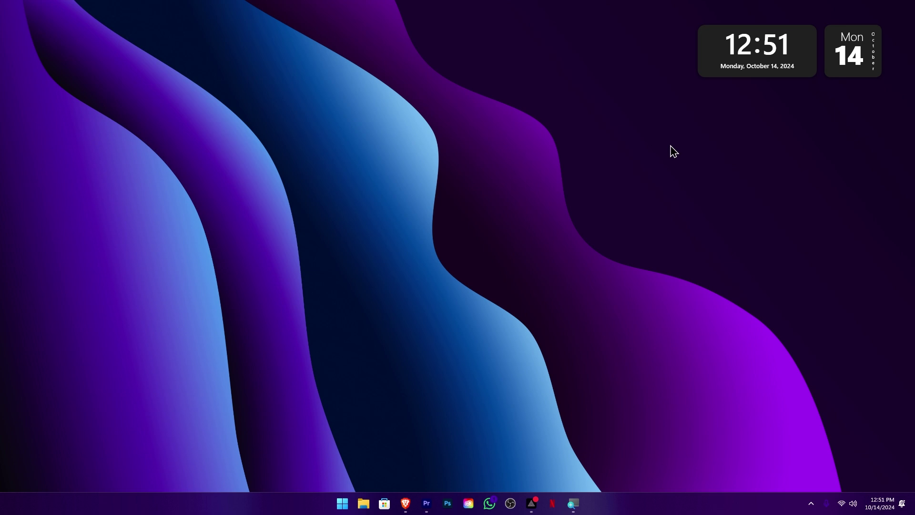
# Open the Recovery page in the System settings
pyautogui.press('super+i')
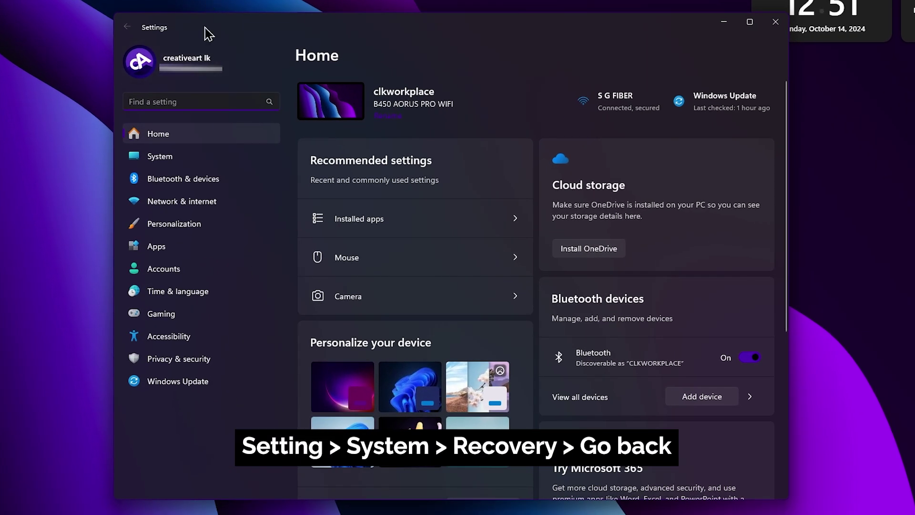
pyautogui.click(209, 157)
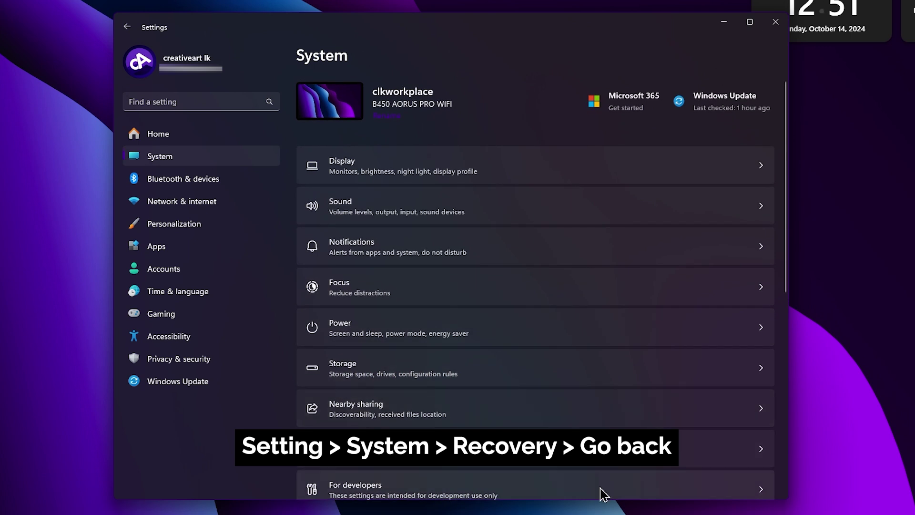
pyautogui.scroll(-3, 484, 416)
pyautogui.scroll(-2, 485, 417)
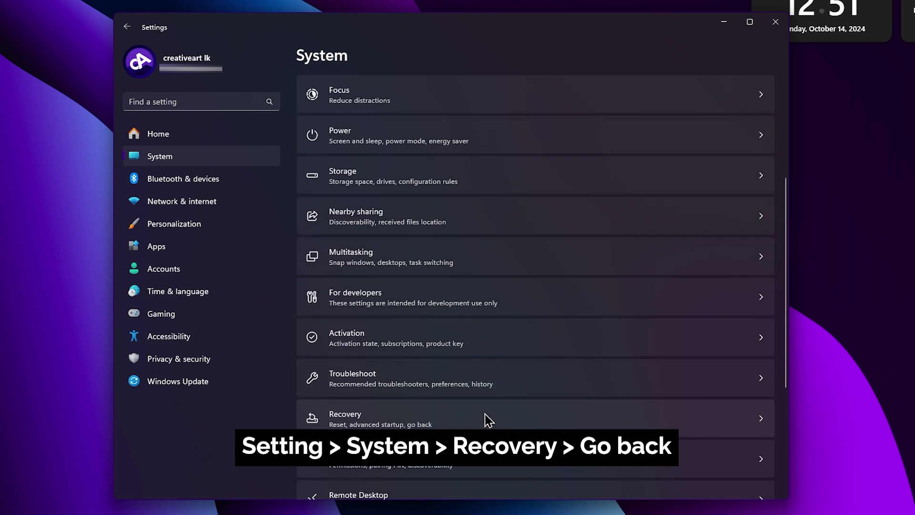
pyautogui.click(387, 428)
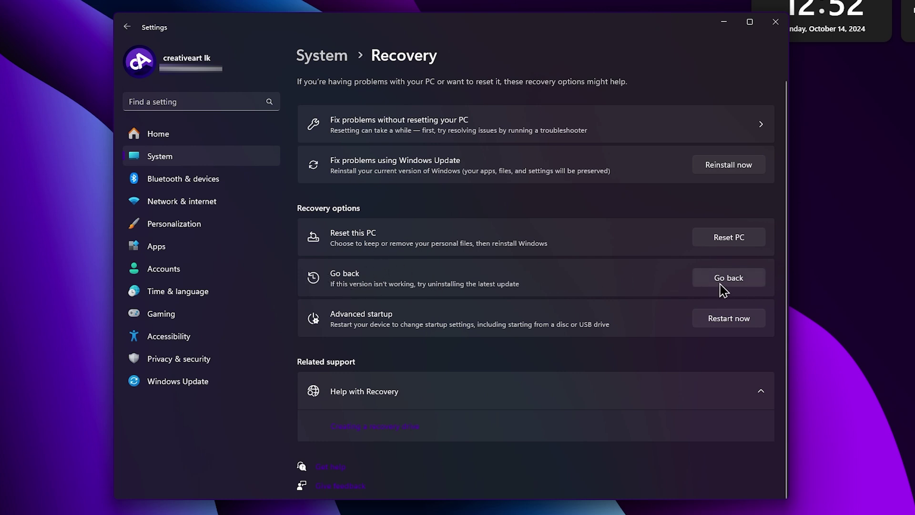
# Start going back to the earlier build, skip the feedback, decline checking for updates, and confirm the rollback
pyautogui.click(736, 283)
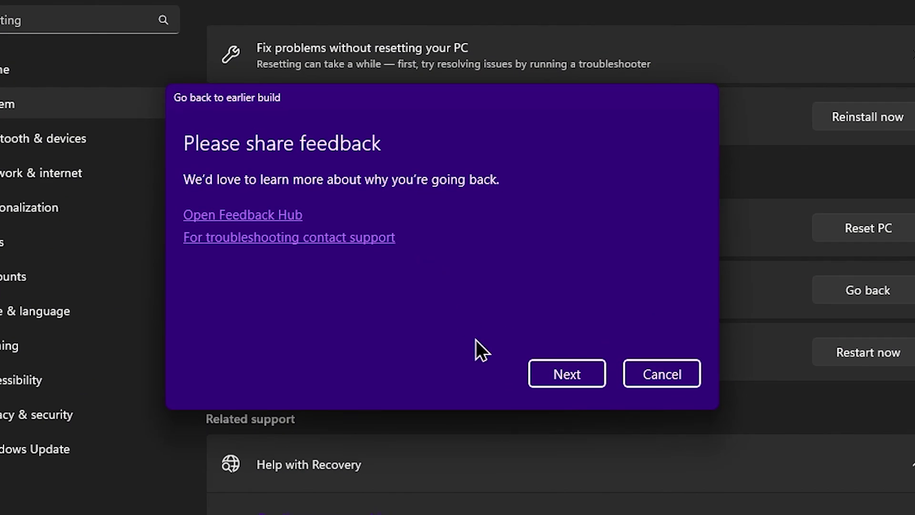
pyautogui.click(565, 374)
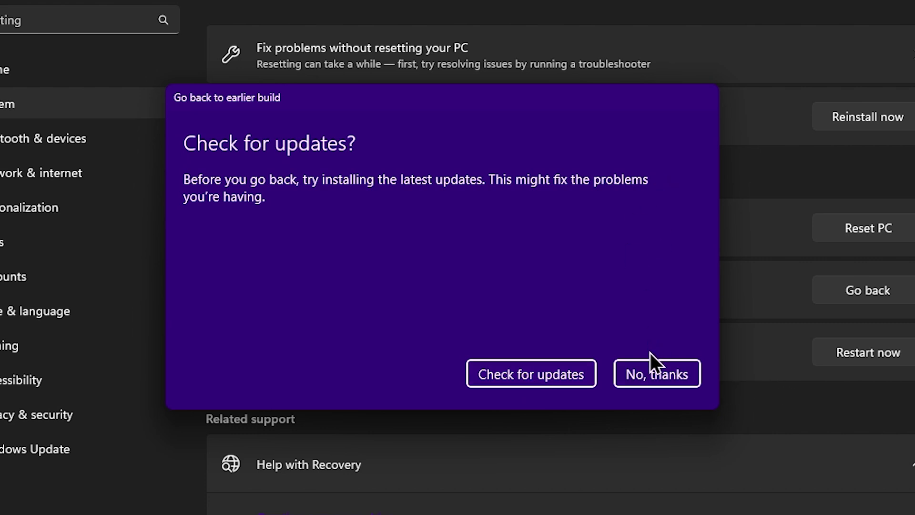
pyautogui.click(647, 373)
pyautogui.click(593, 377)
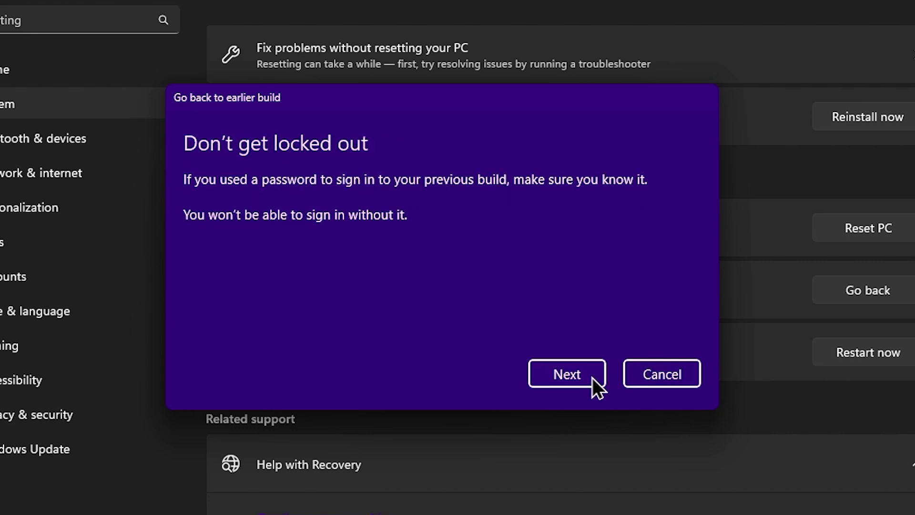
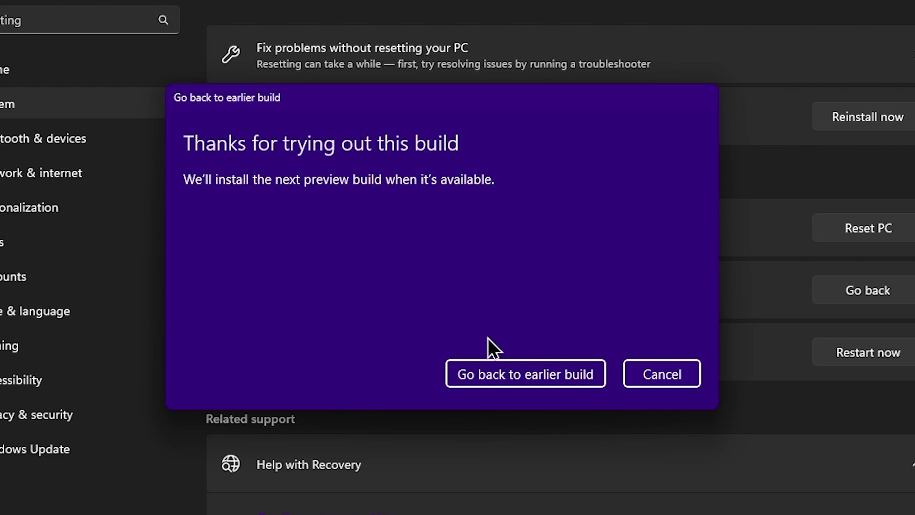
pyautogui.click(515, 375)
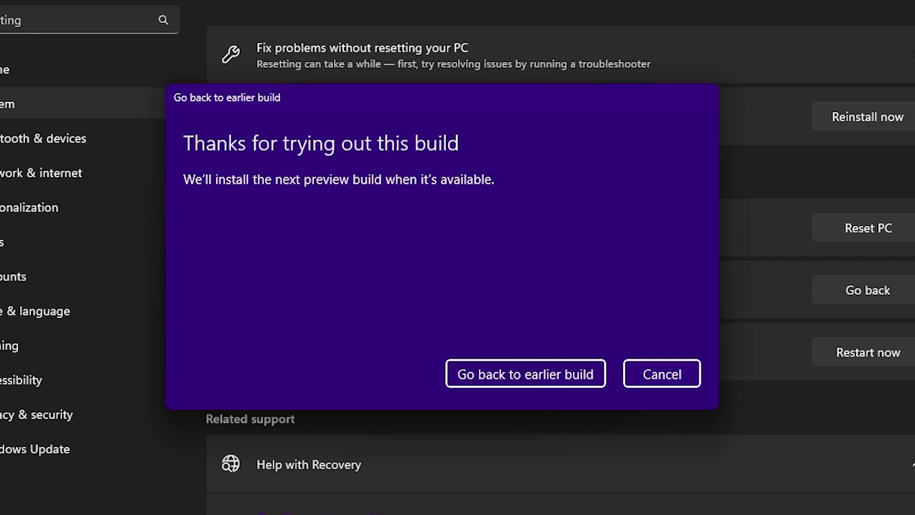